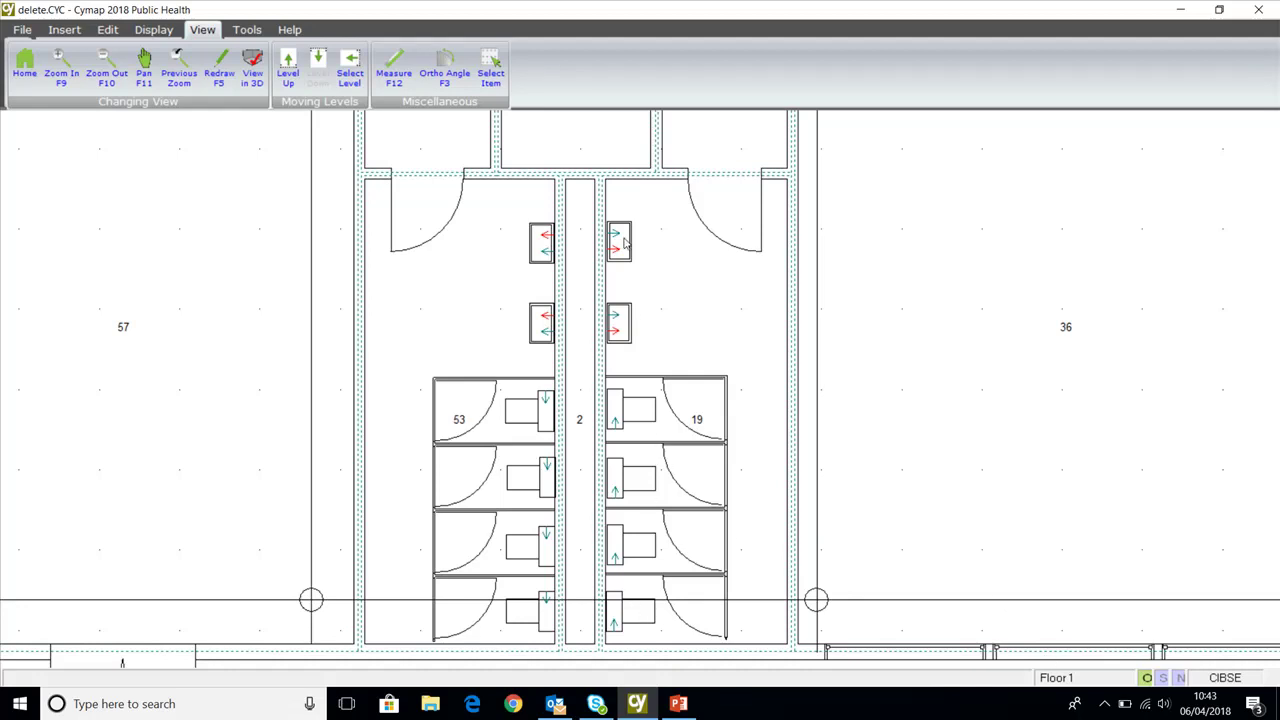
Draw a Floor 1 cold distribution pipe from the lowest WC in room 19 into the central duct and up to its upper end.
key(Page_Up)
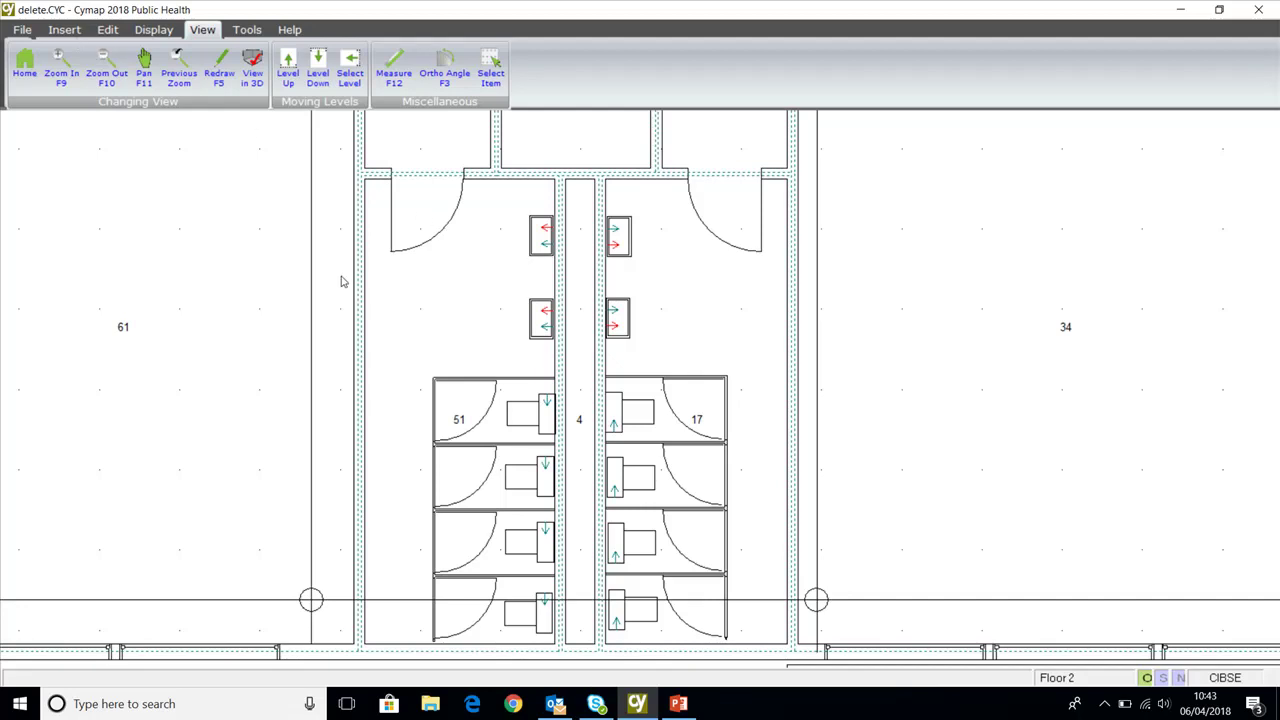
key(Page_Down)
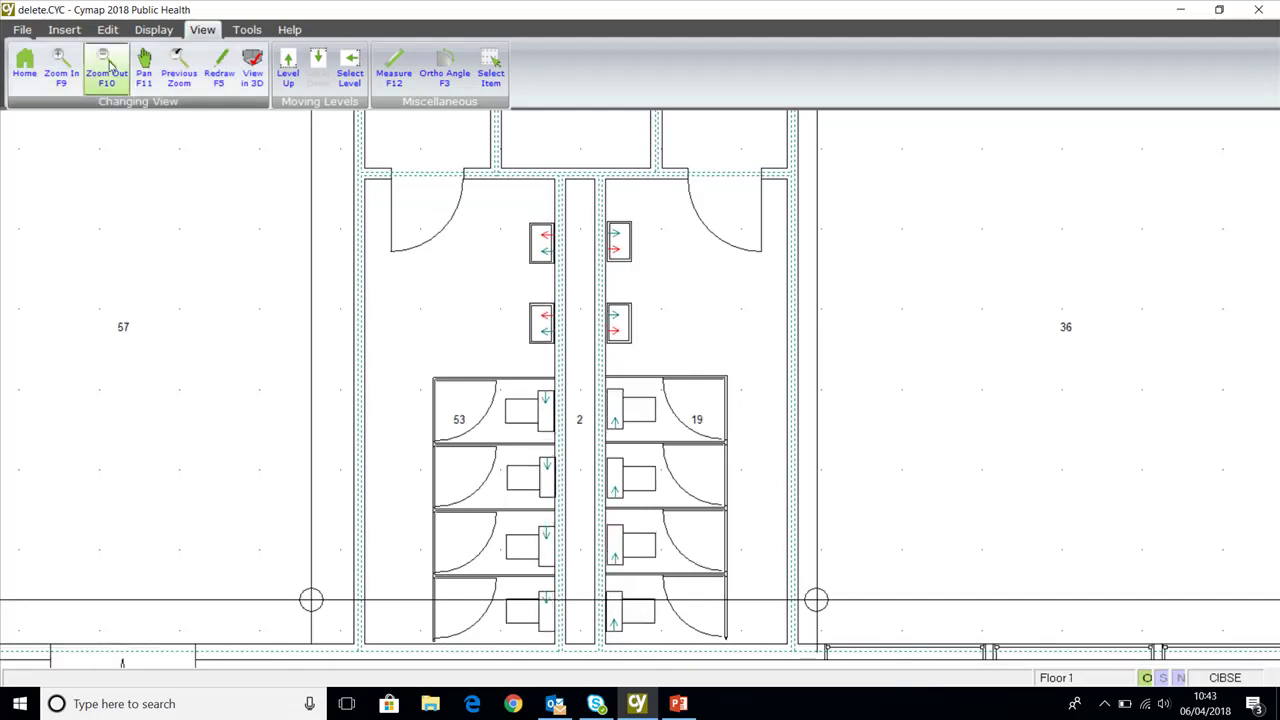
click(64, 30)
click(288, 68)
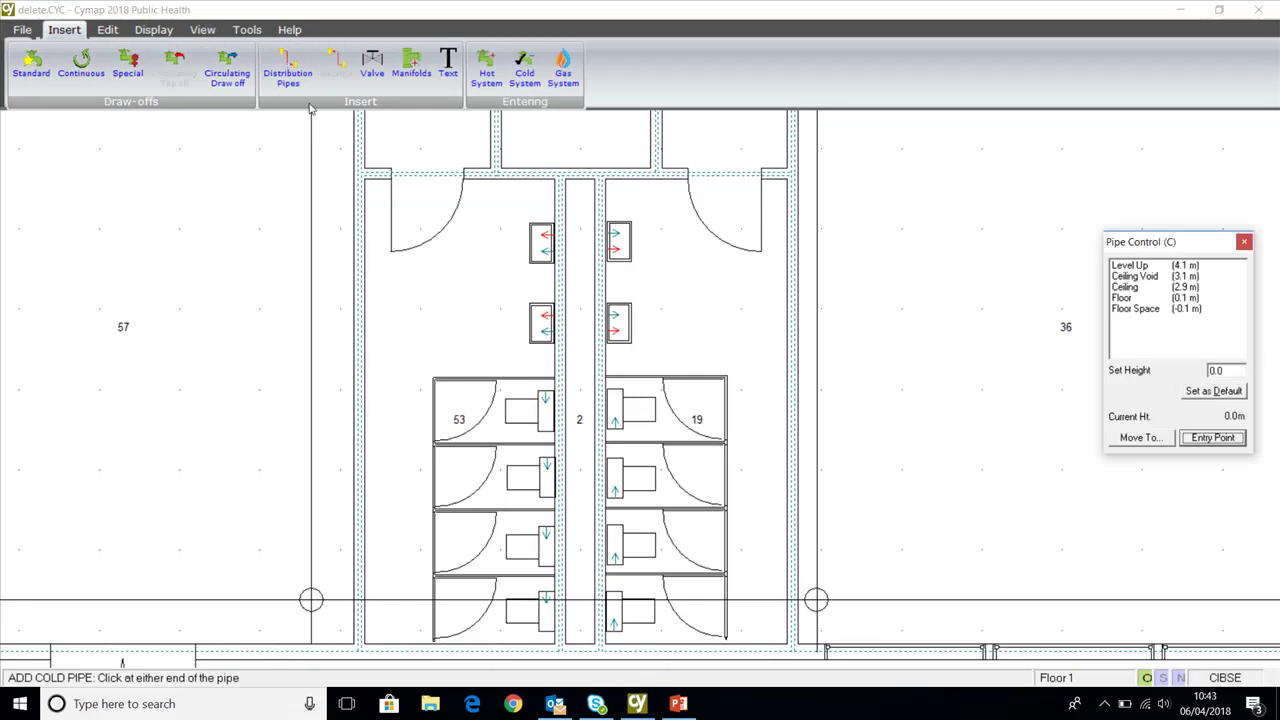
click(613, 616)
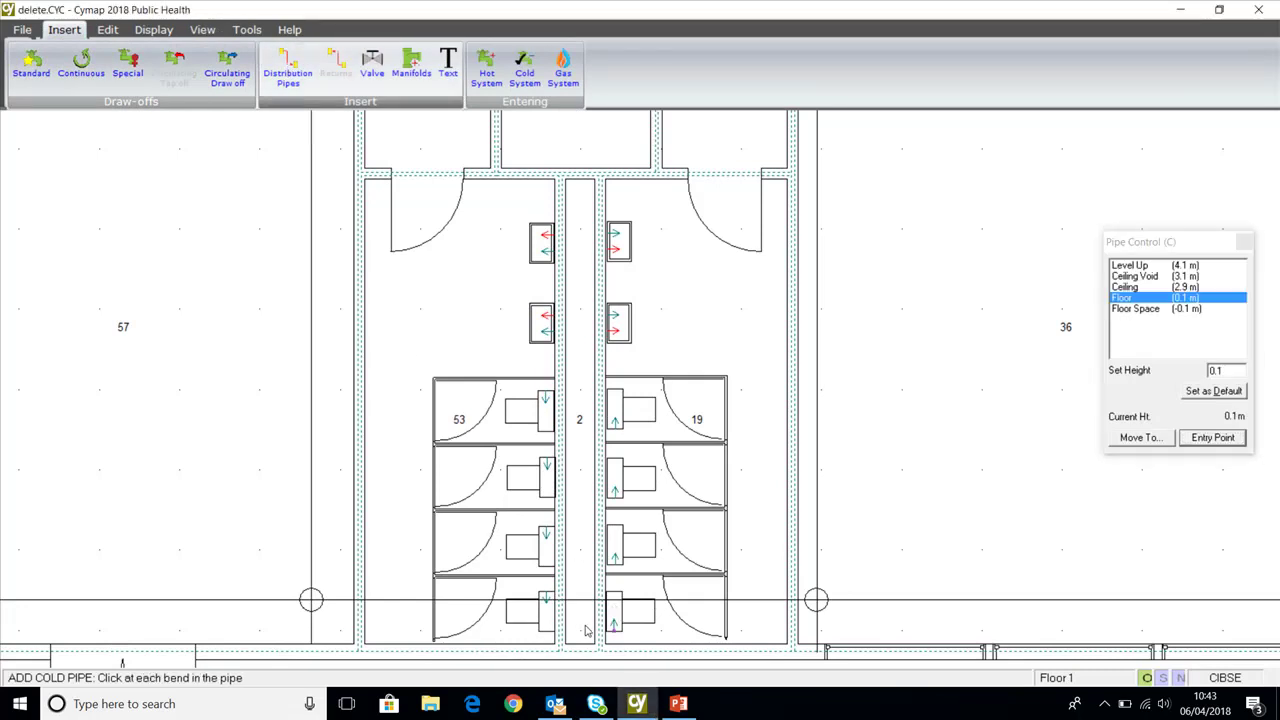
click(576, 631)
click(576, 188)
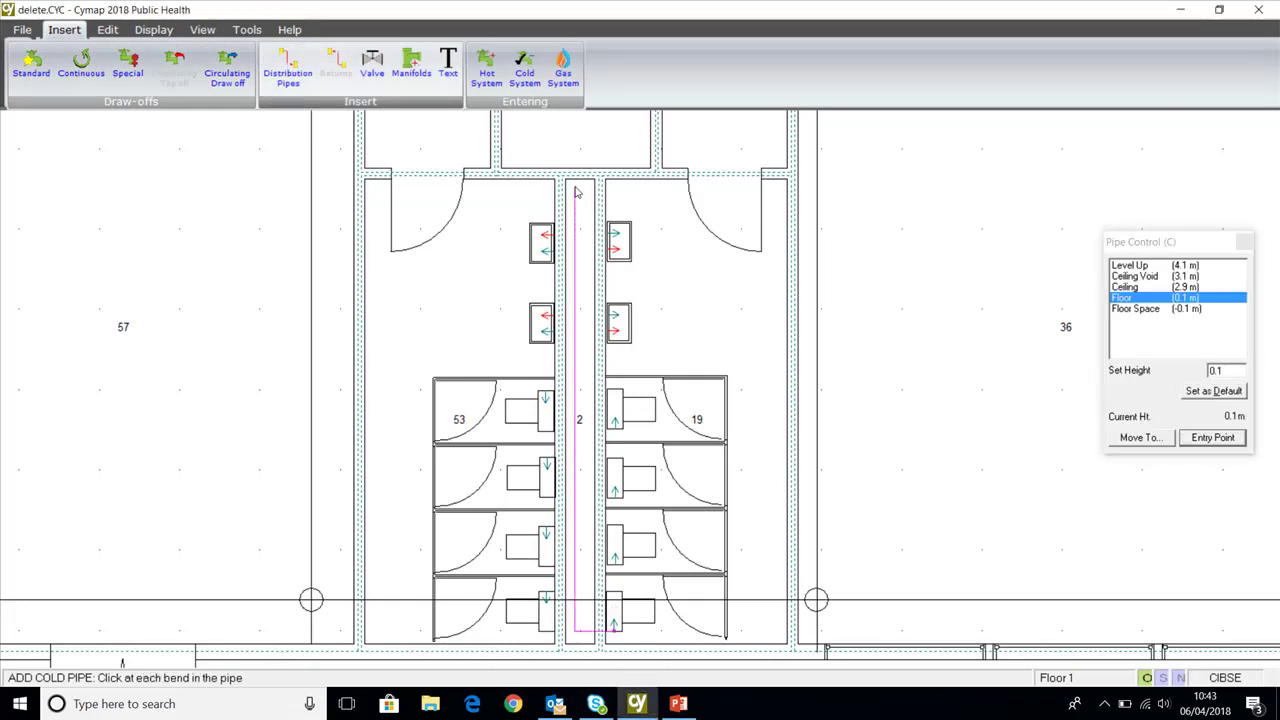
Raise the cold pipe by two levels, first to 4.1 m and then to 8.3 m on Floor 3.
click(1128, 265)
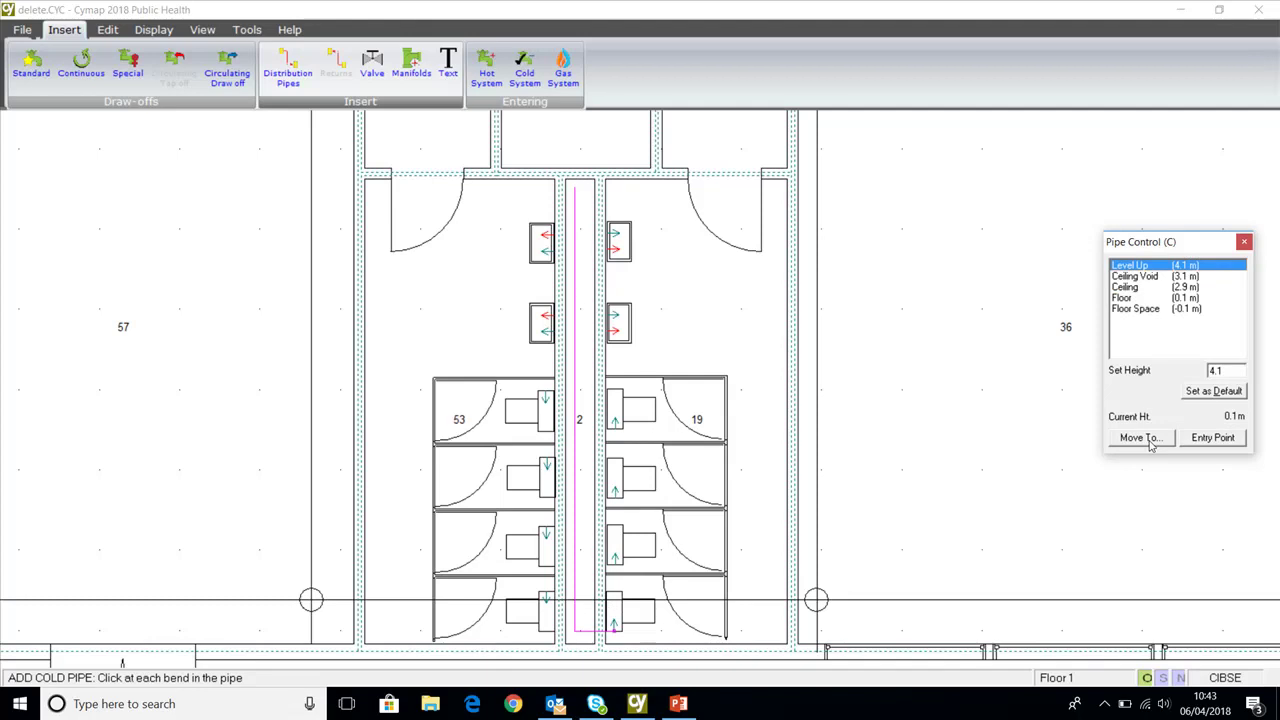
click(1141, 437)
click(1140, 266)
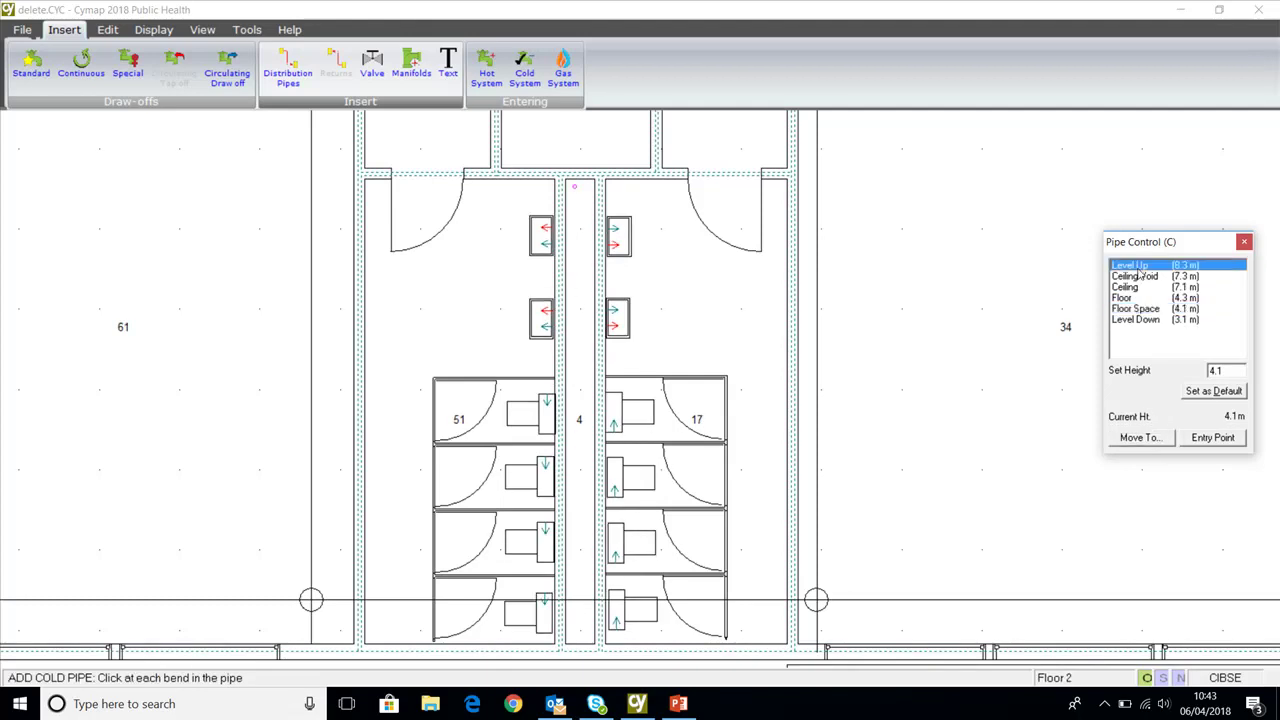
click(1140, 437)
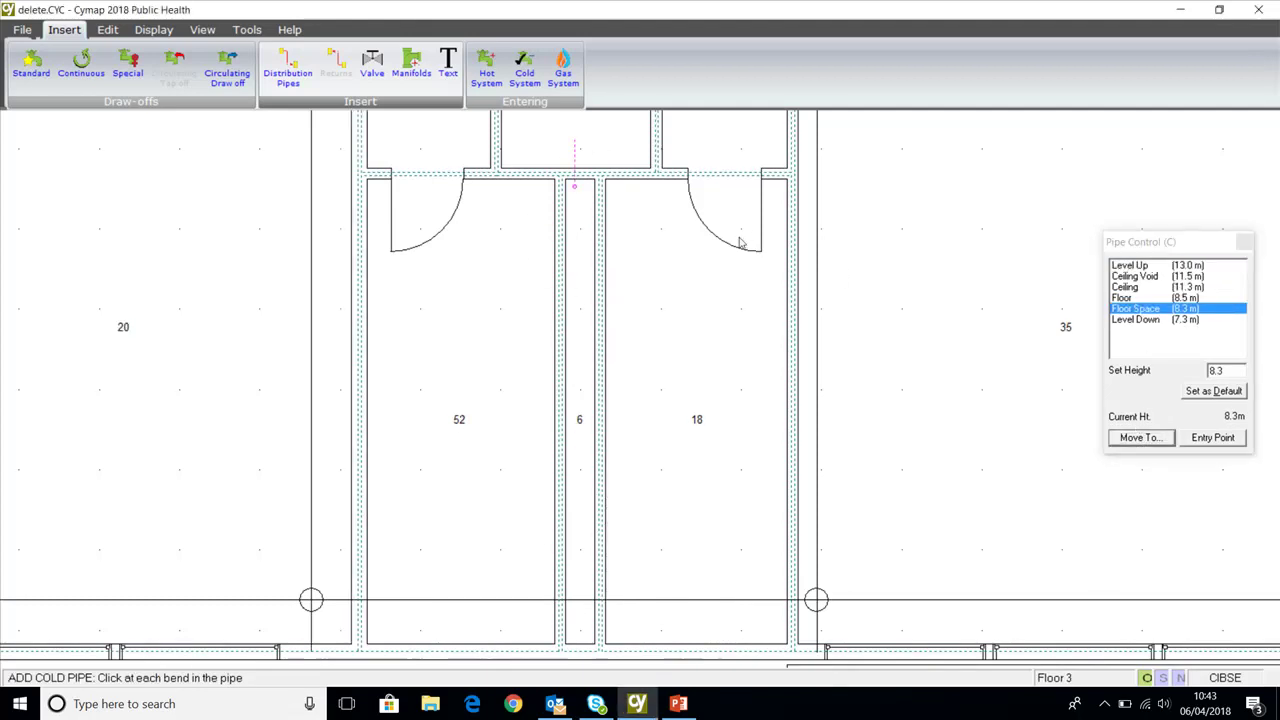
End the cold pipe with an entry point, setting its tank head to 10 m and switching the entry to kPa.
click(1212, 437)
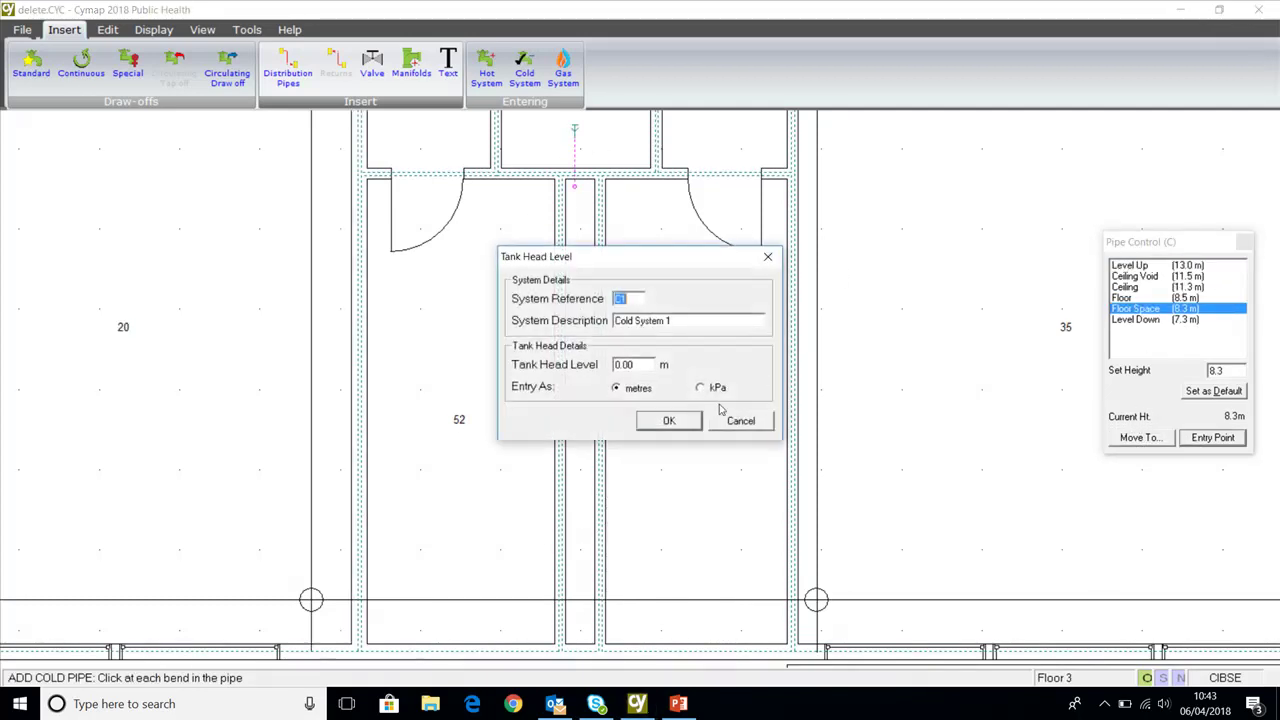
double_click(648, 372)
text(10)
click(700, 388)
click(674, 425)
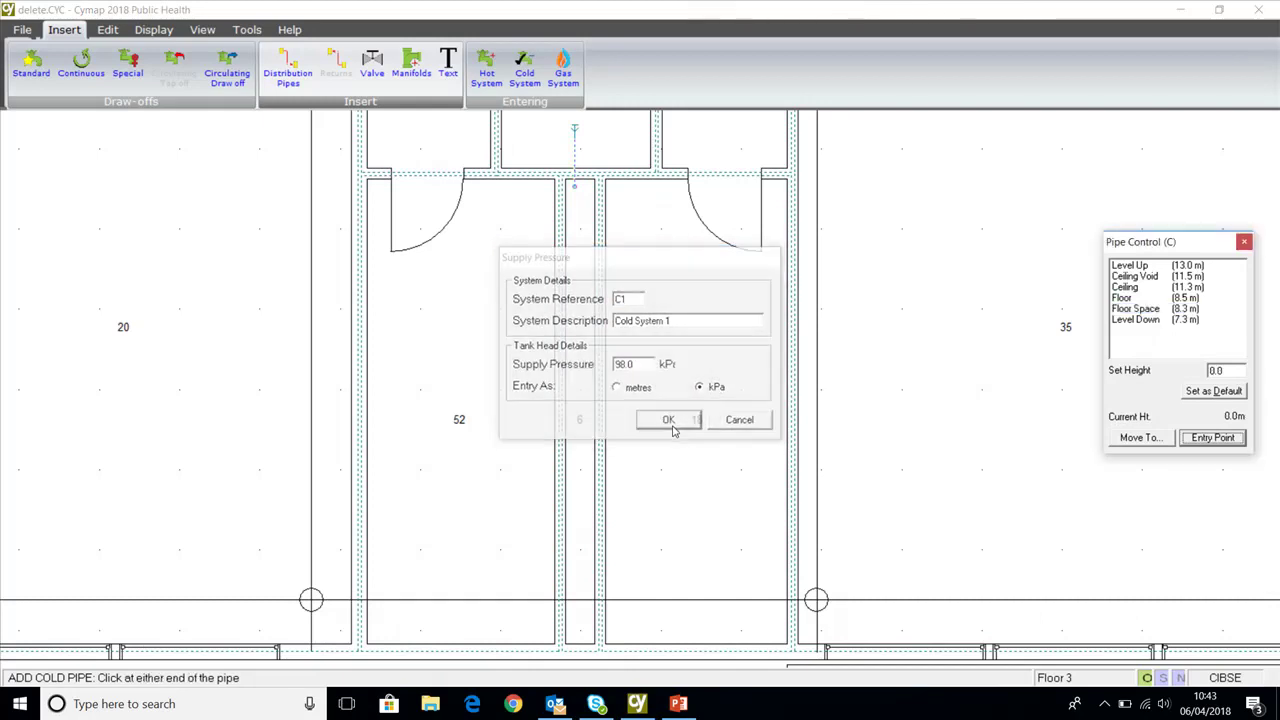
click(1243, 242)
Return to Floor 1 and autoconnect its cold draw-offs to the new distribution pipe.
click(202, 29)
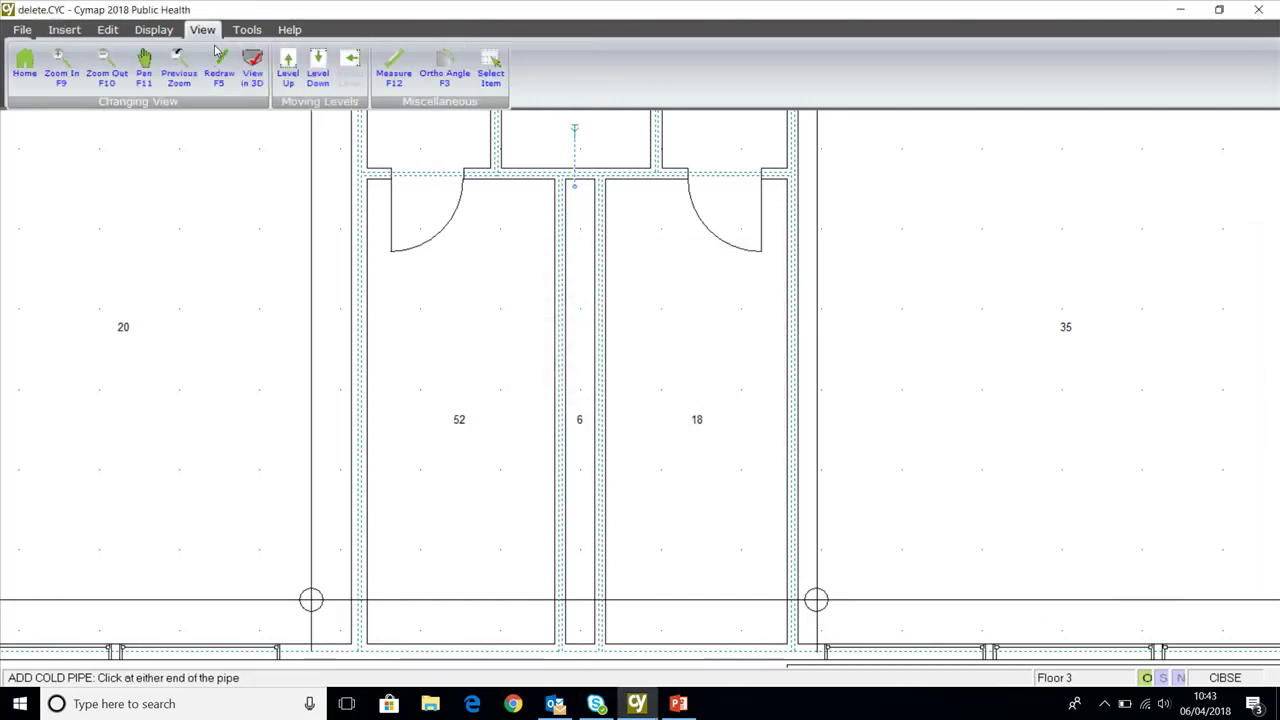
click(317, 72)
click(317, 72)
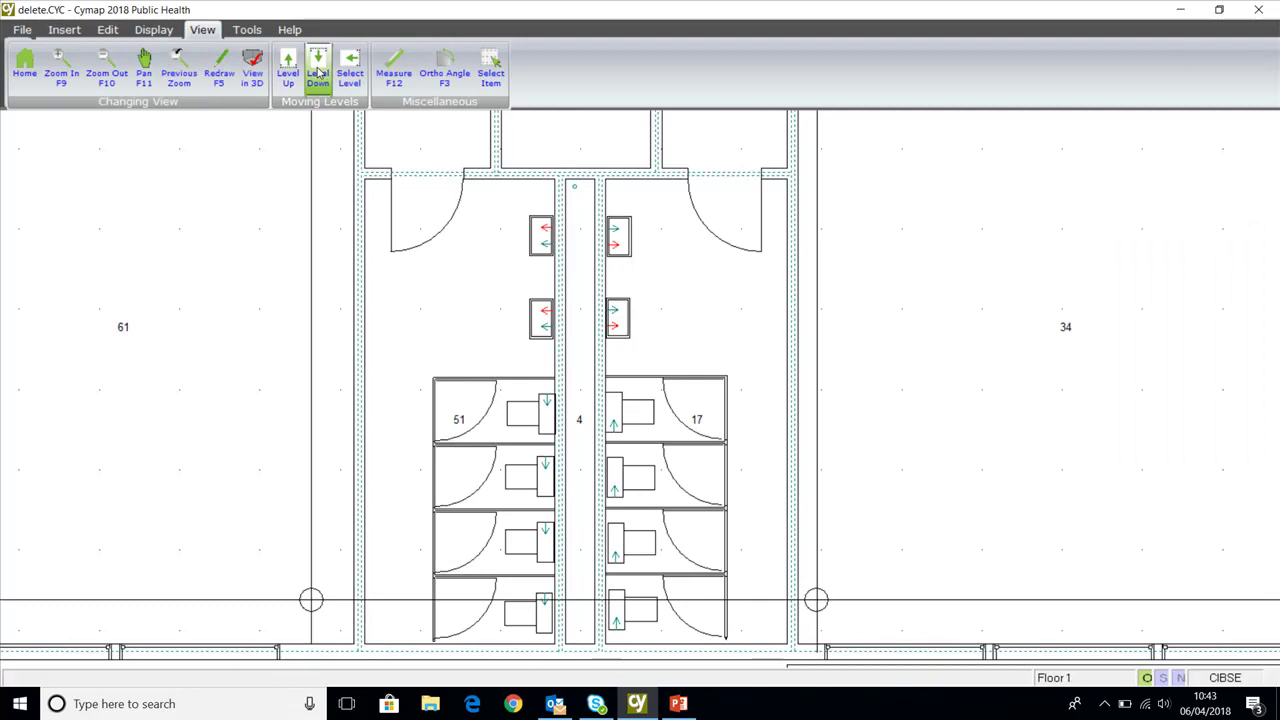
click(107, 29)
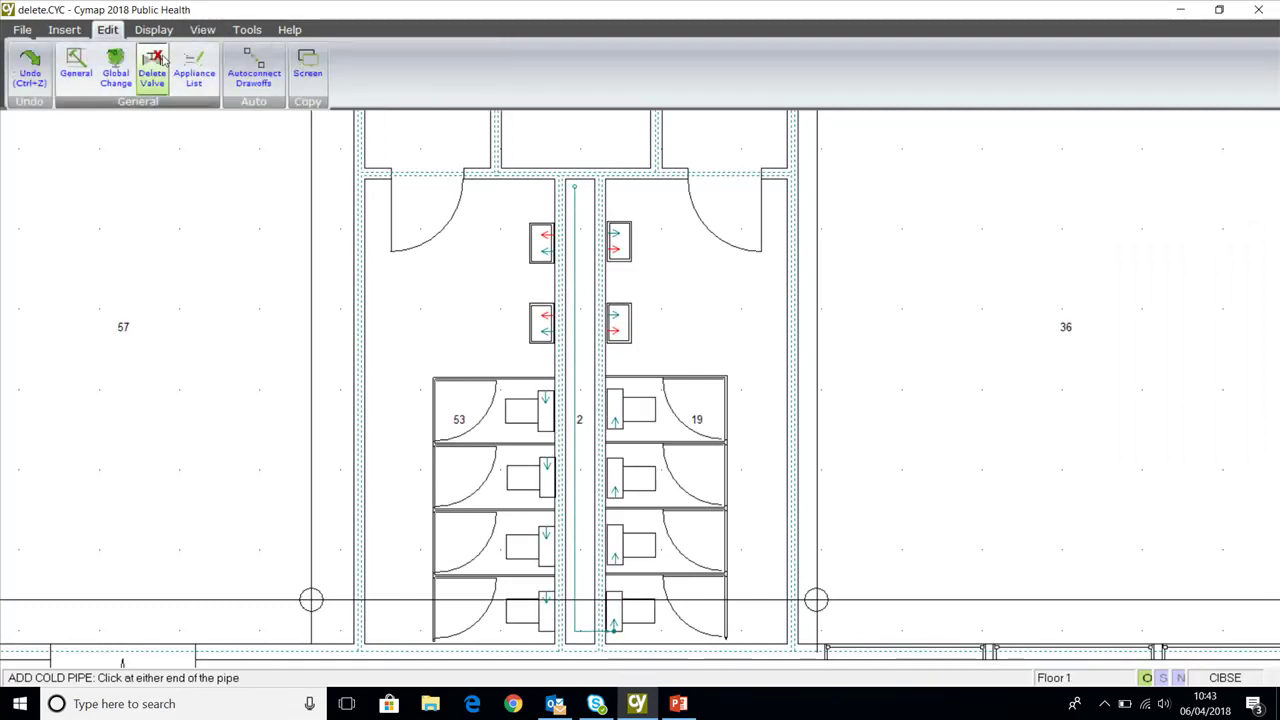
click(254, 70)
click(728, 394)
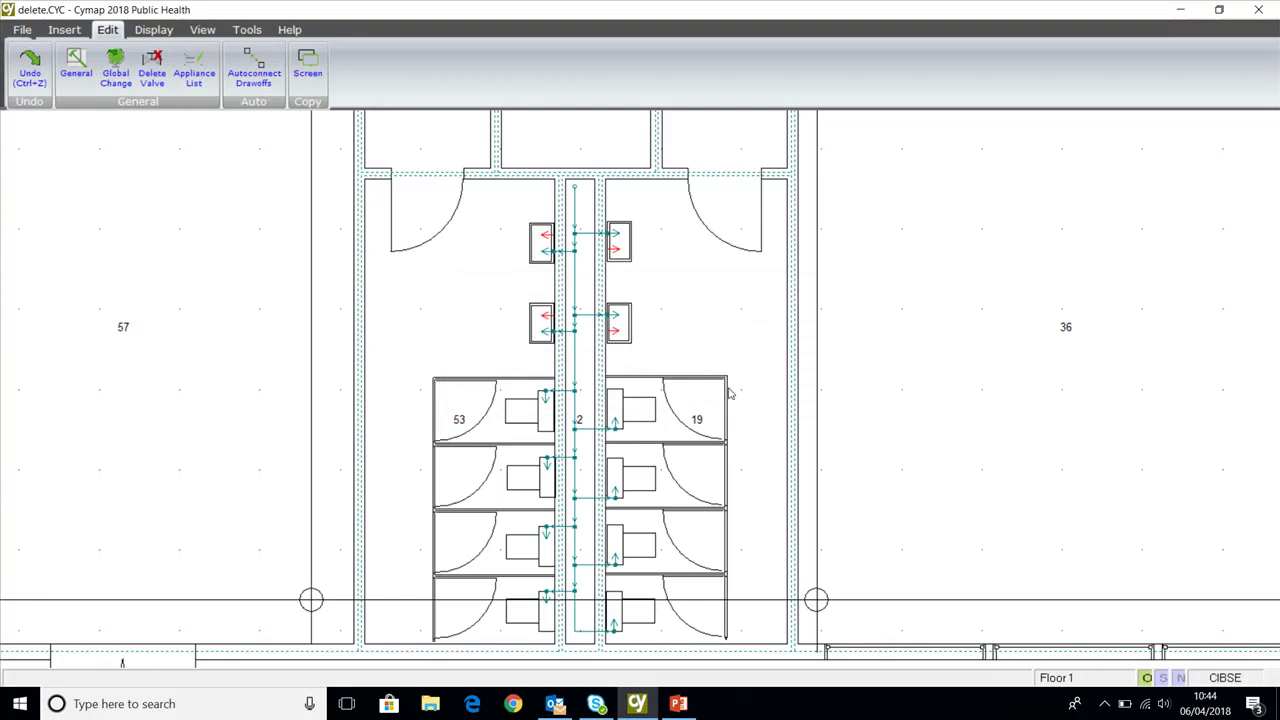
Start a hot distribution pipe at the lower basin on the room 19 side and drop it to a default height of 0.05 m.
click(64, 29)
click(290, 72)
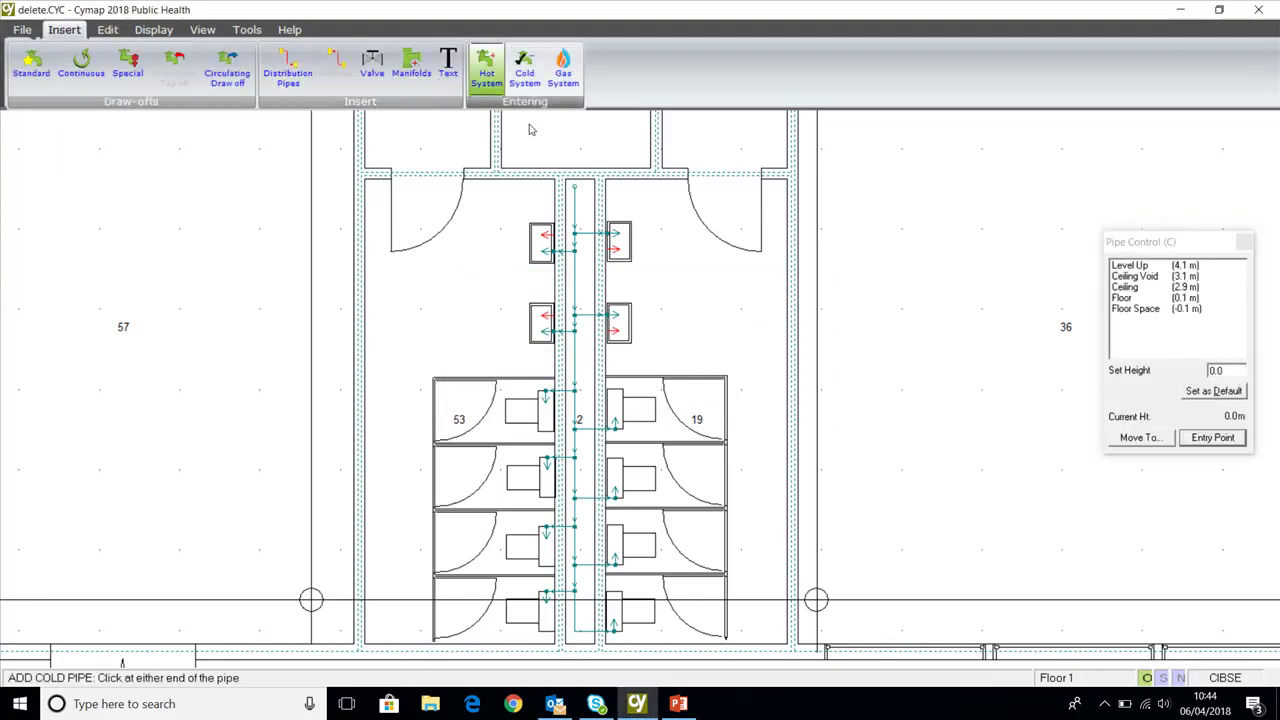
click(620, 340)
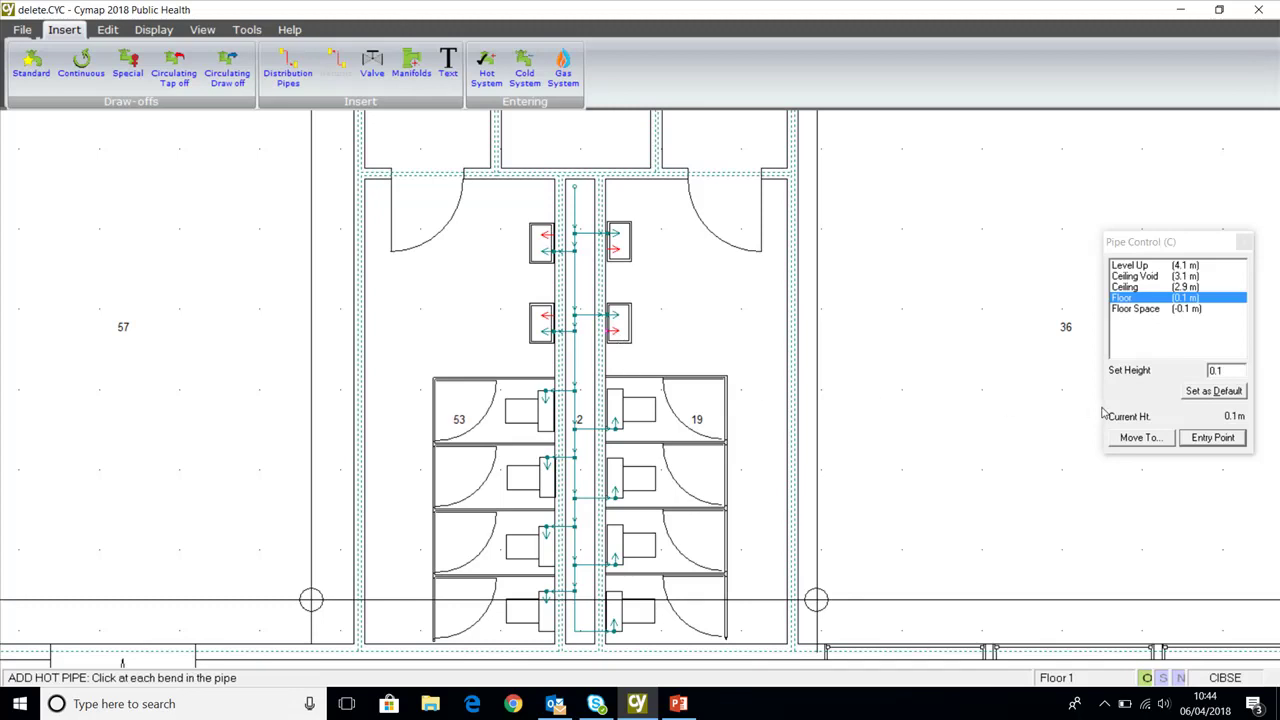
double_click(1231, 373)
text(0.05)
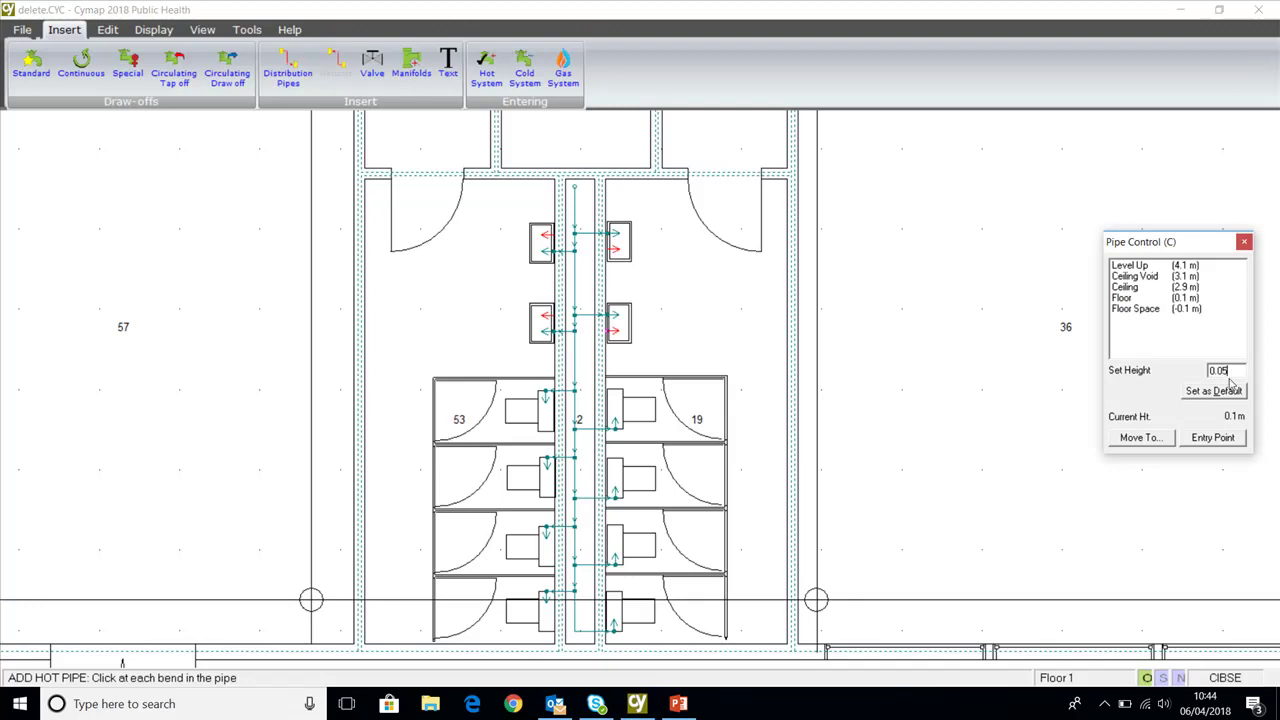
click(1229, 391)
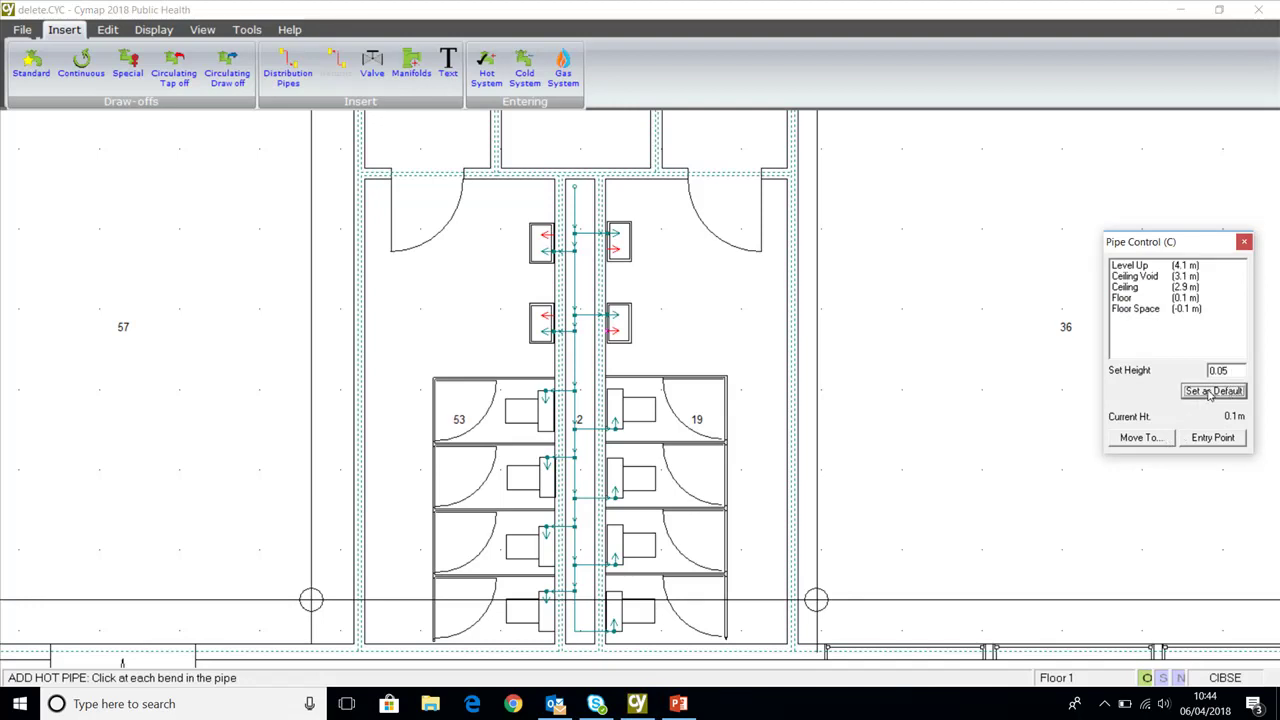
click(1163, 441)
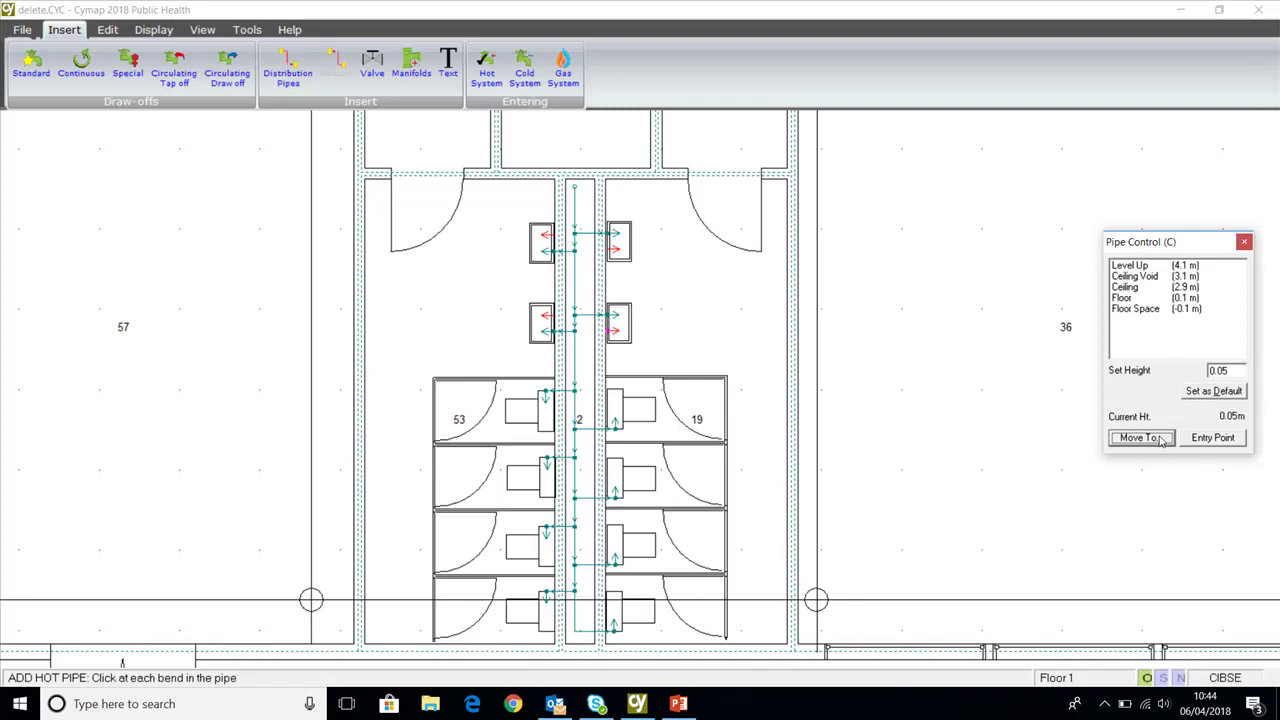
Route the hot pipe into the duct beside the cold pipe, up to the duct's upper end, and raise it two levels to 8.3 m.
click(590, 333)
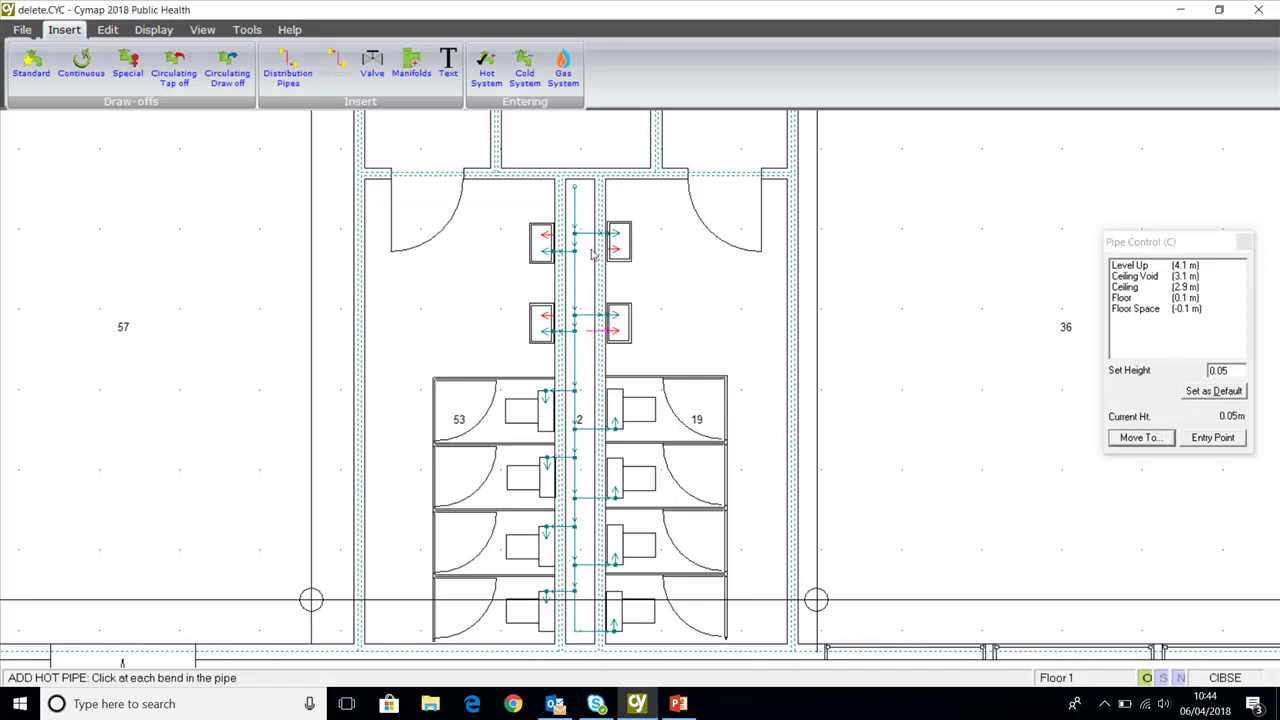
click(587, 193)
click(1152, 266)
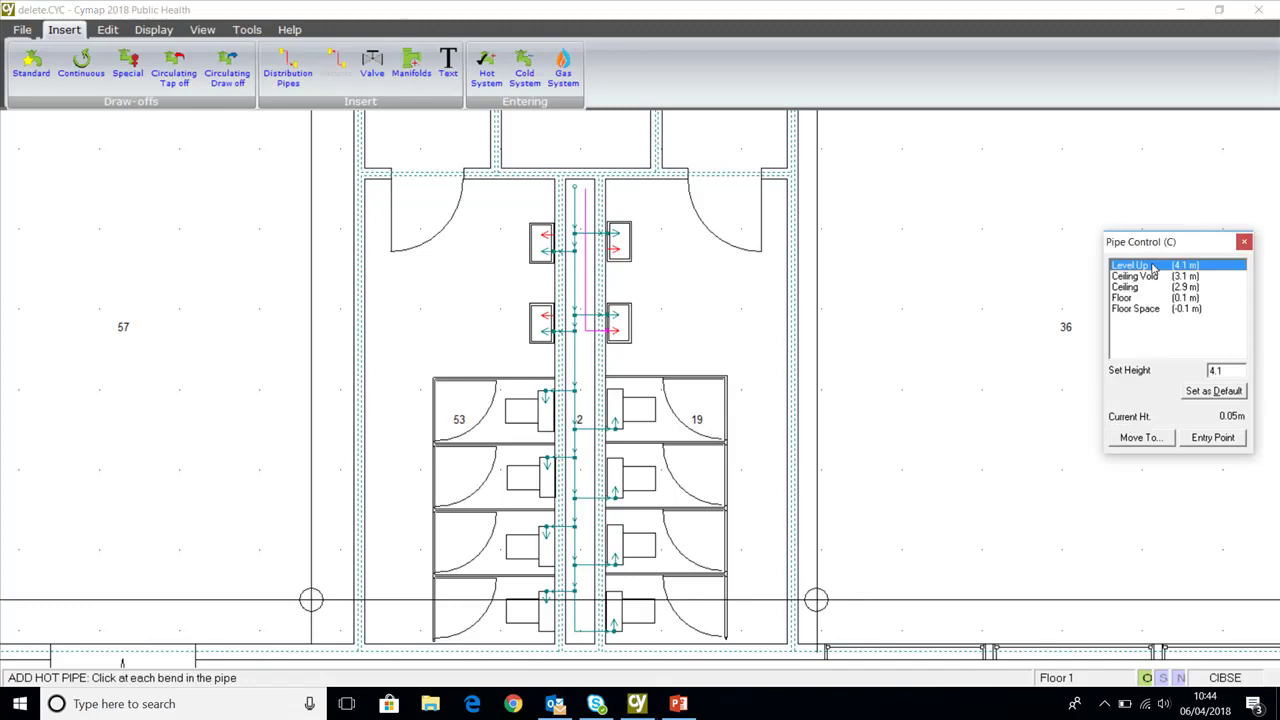
click(1148, 440)
click(1158, 268)
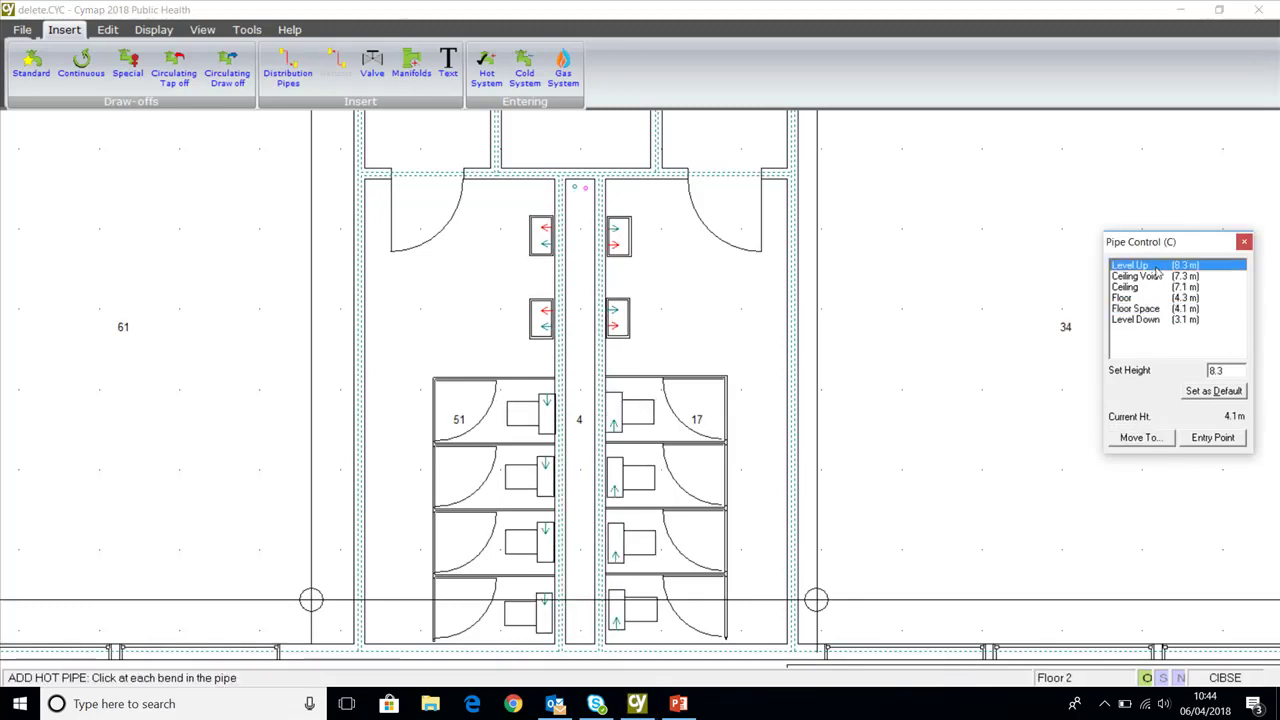
click(1155, 439)
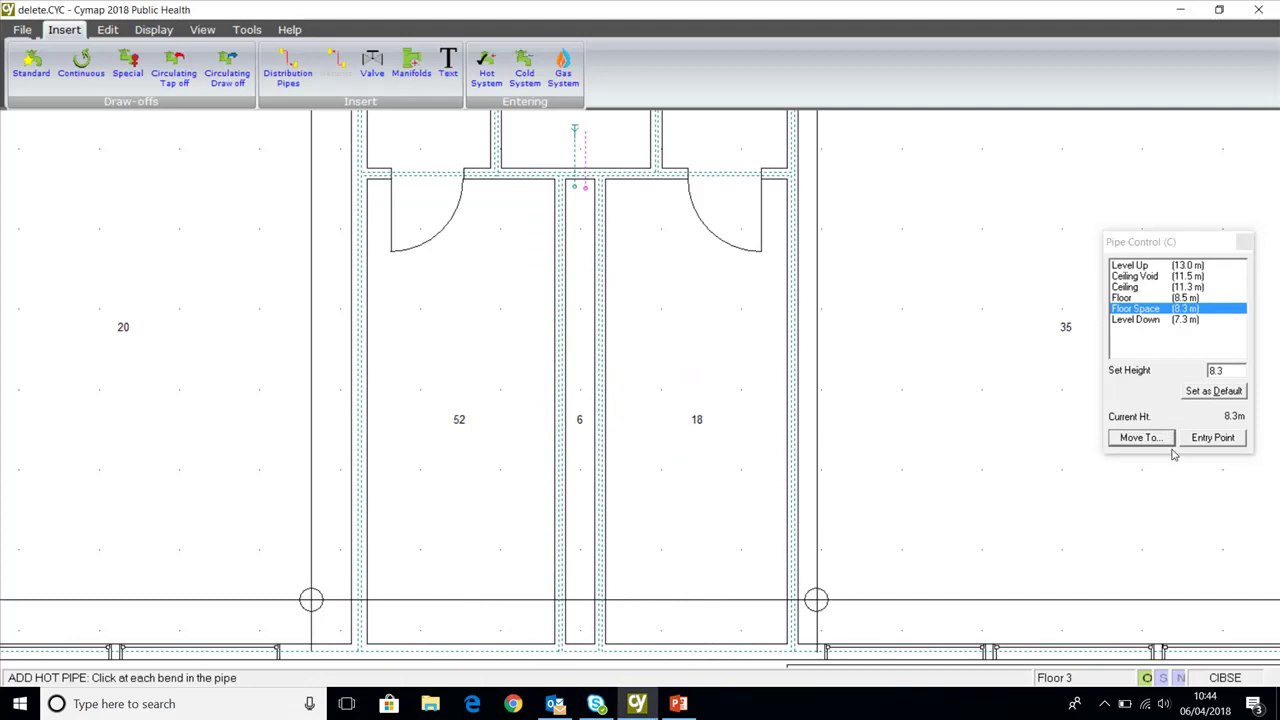
End the hot pipe with an entry point, setting its tank head to 10 m and switching the entry to kPa.
click(1213, 439)
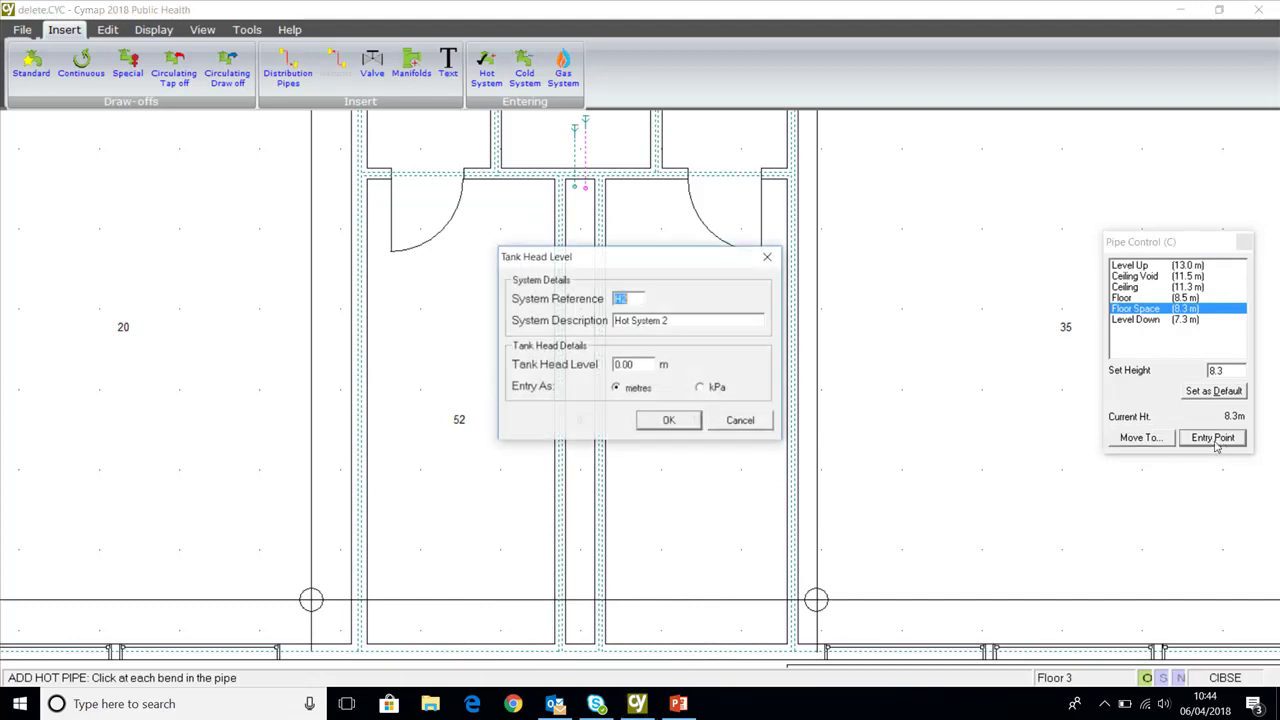
double_click(648, 367)
text(10)
click(701, 389)
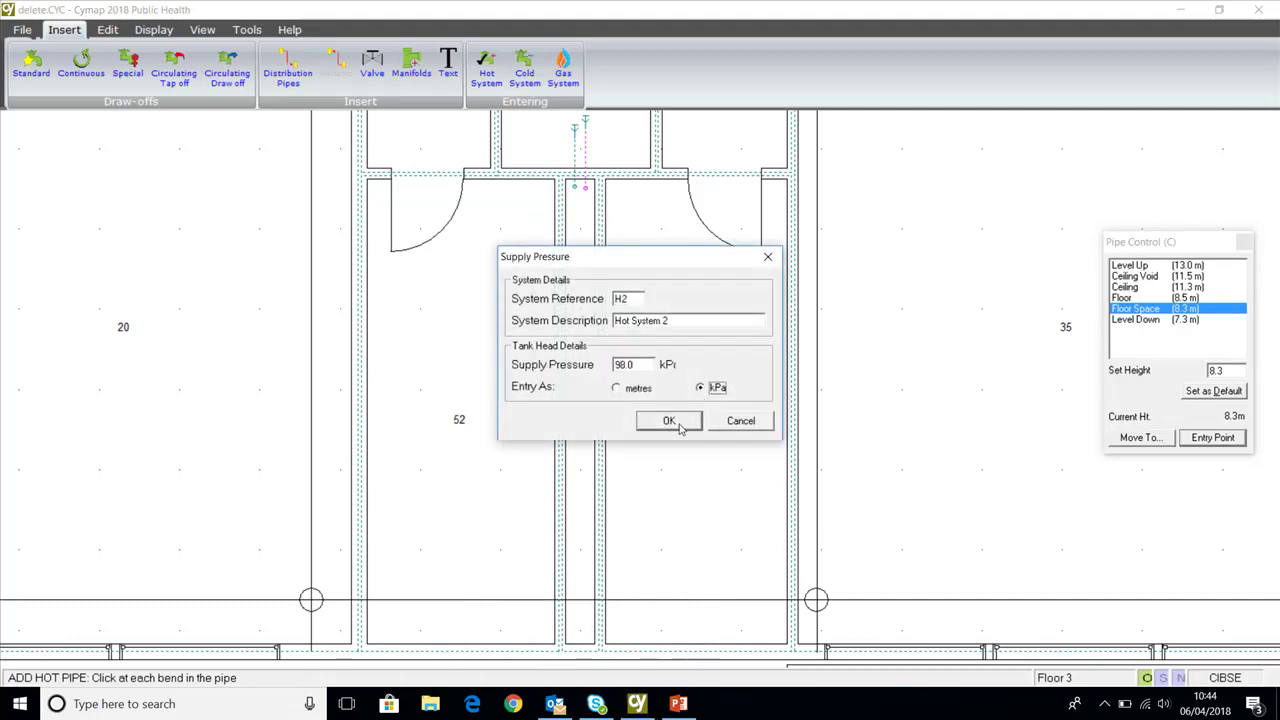
click(678, 424)
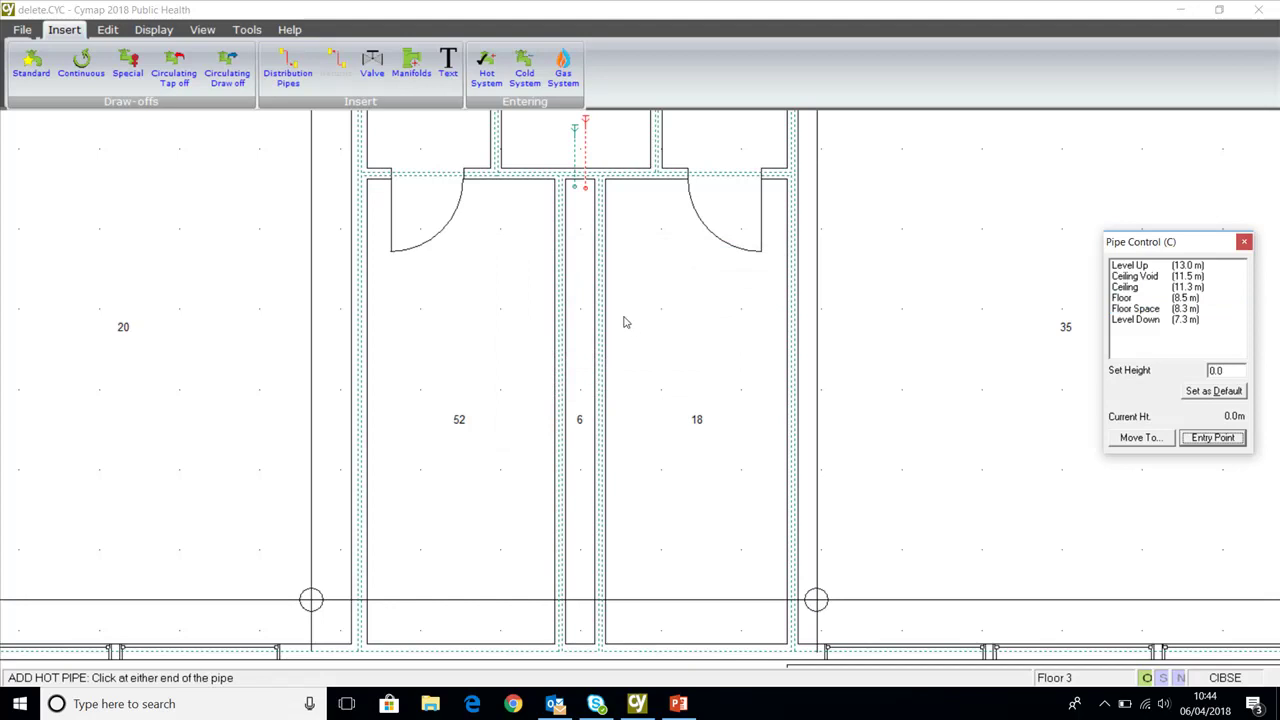
Go back down to Floor 1 and autoconnect the basins' hot draw-offs to the hot distribution pipe.
double_click(1143, 320)
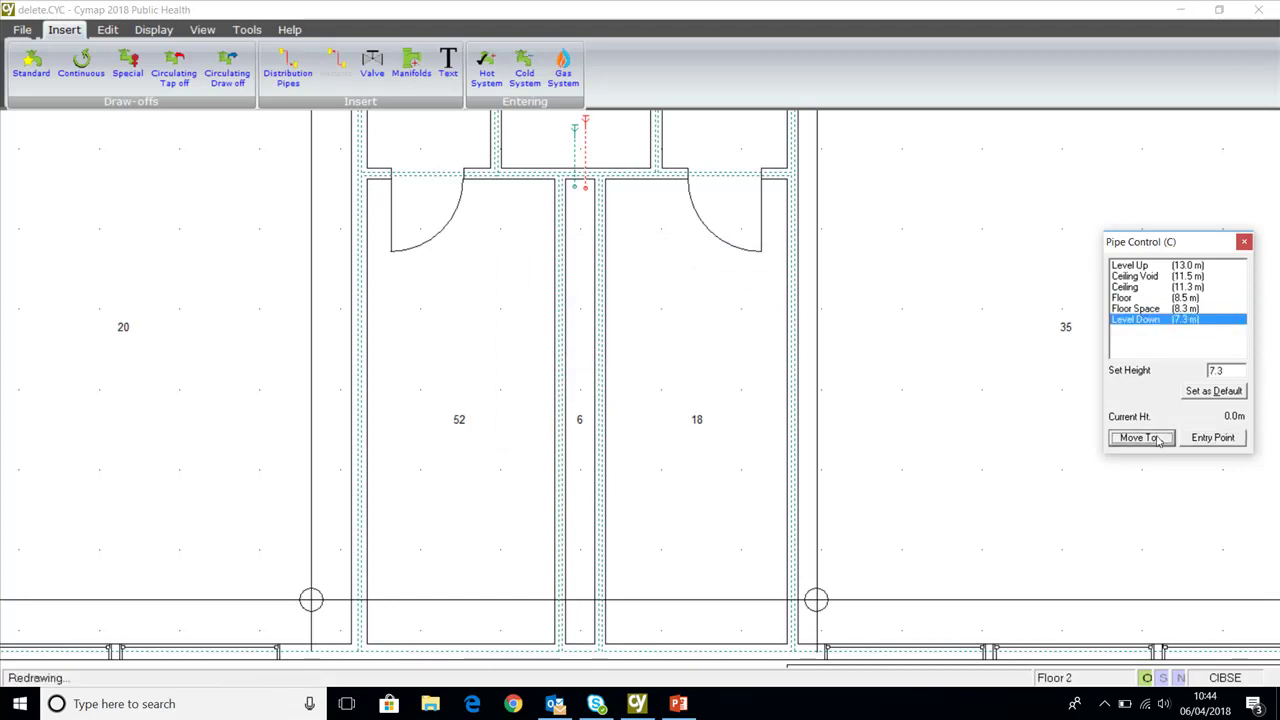
click(1151, 438)
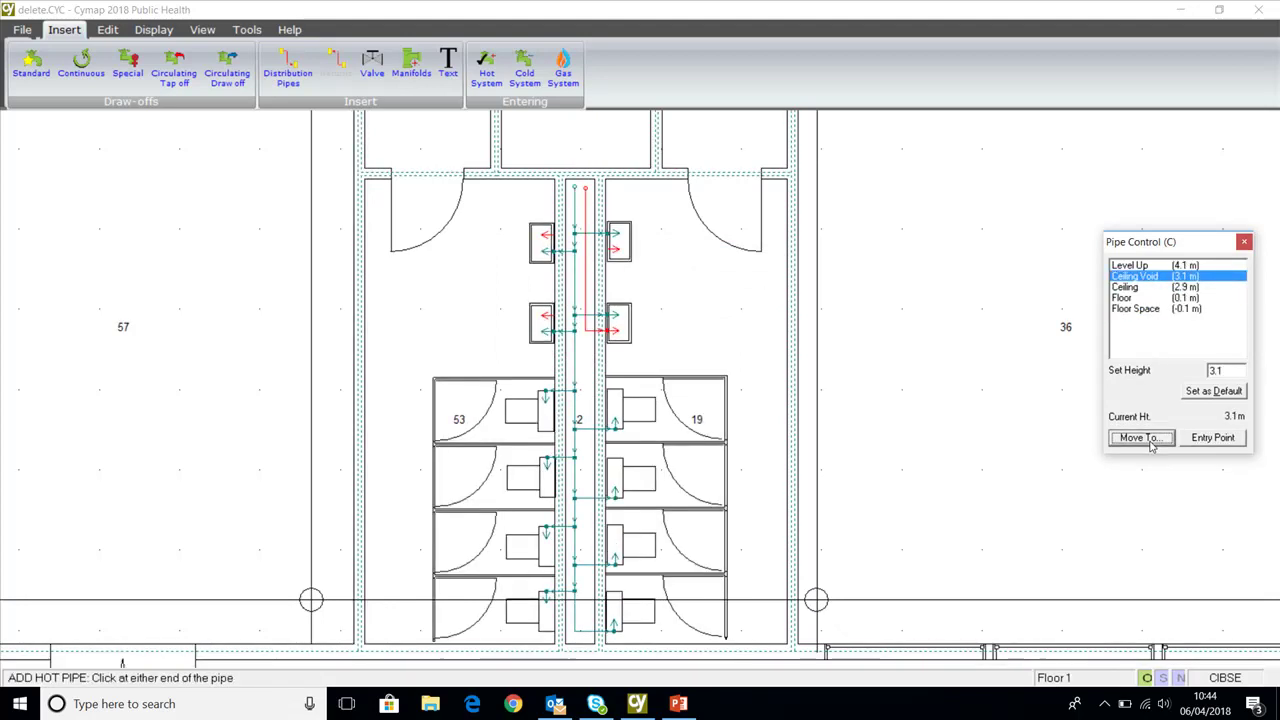
click(112, 32)
click(254, 70)
click(721, 390)
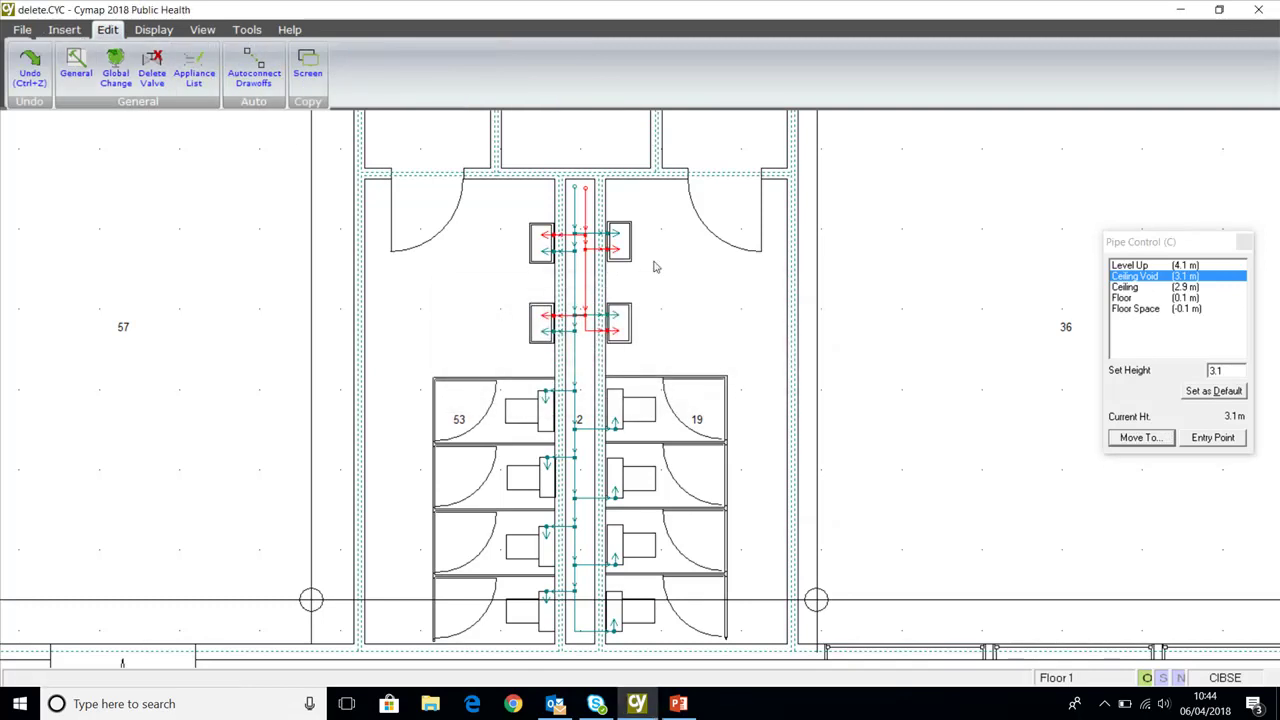
click(1244, 243)
Examine the connected hot and cold pipes on the Floor 1 plan and their drops and risers in the 3D viewer.
scroll(572, 240, up, 2)
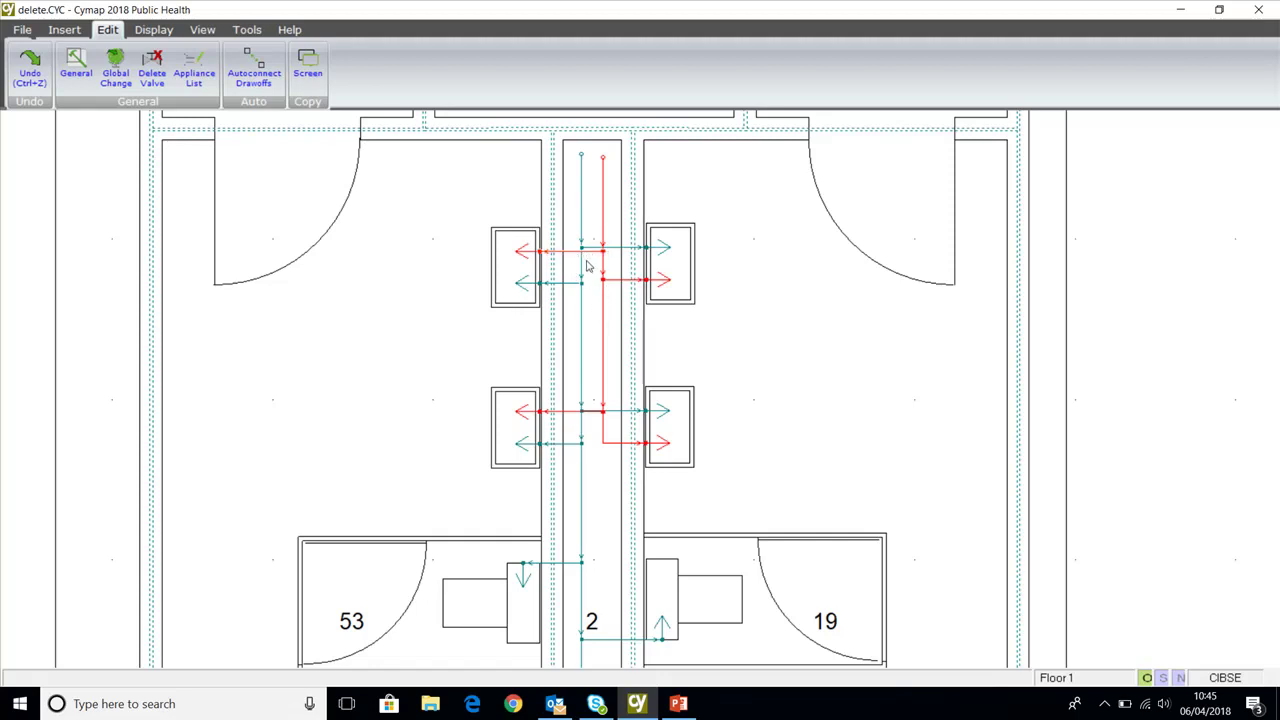
scroll(593, 415, up, 1)
click(203, 31)
click(253, 68)
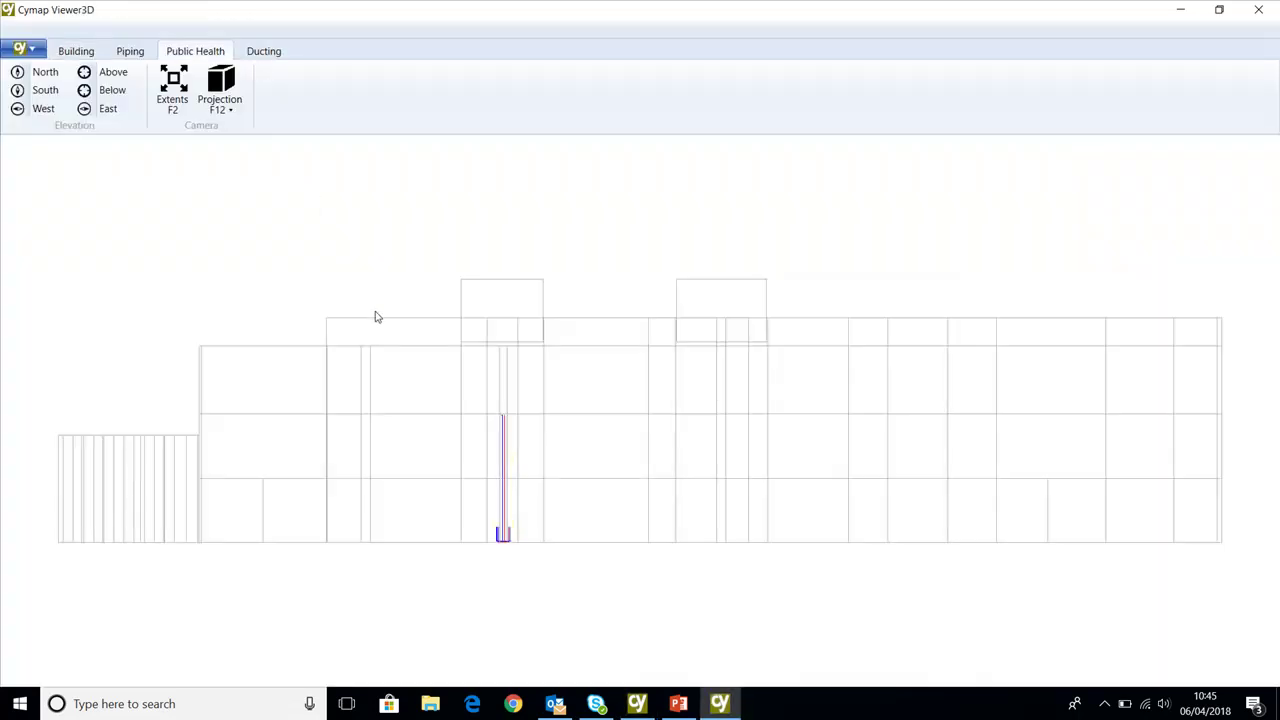
drag(403, 359, 731, 540)
scroll(731, 540, up, 5)
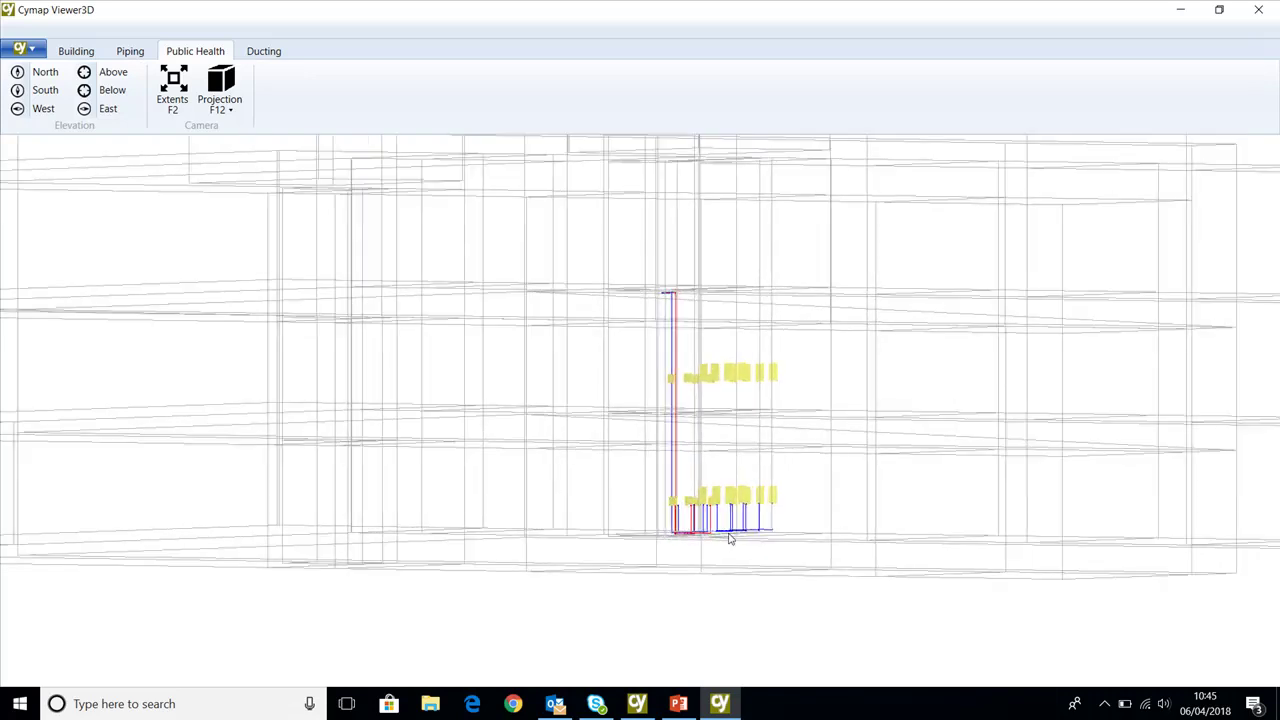
scroll(720, 538, up, 6)
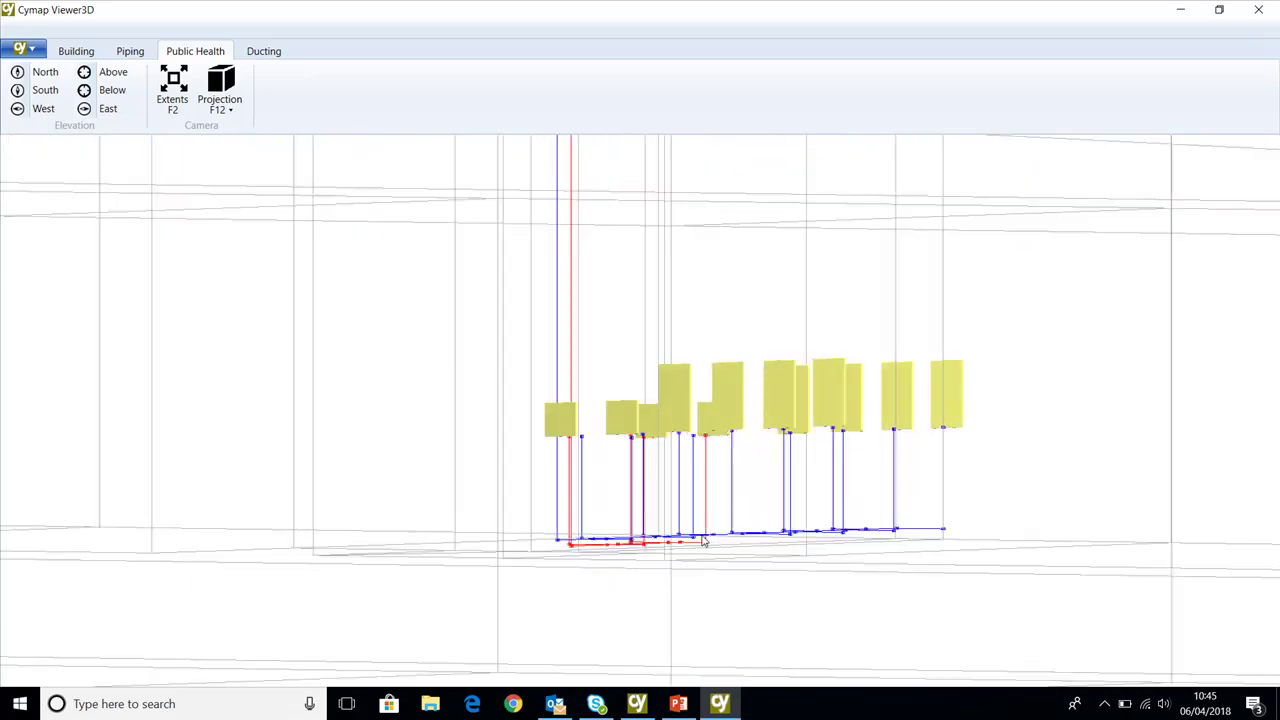
scroll(704, 541, up, 2)
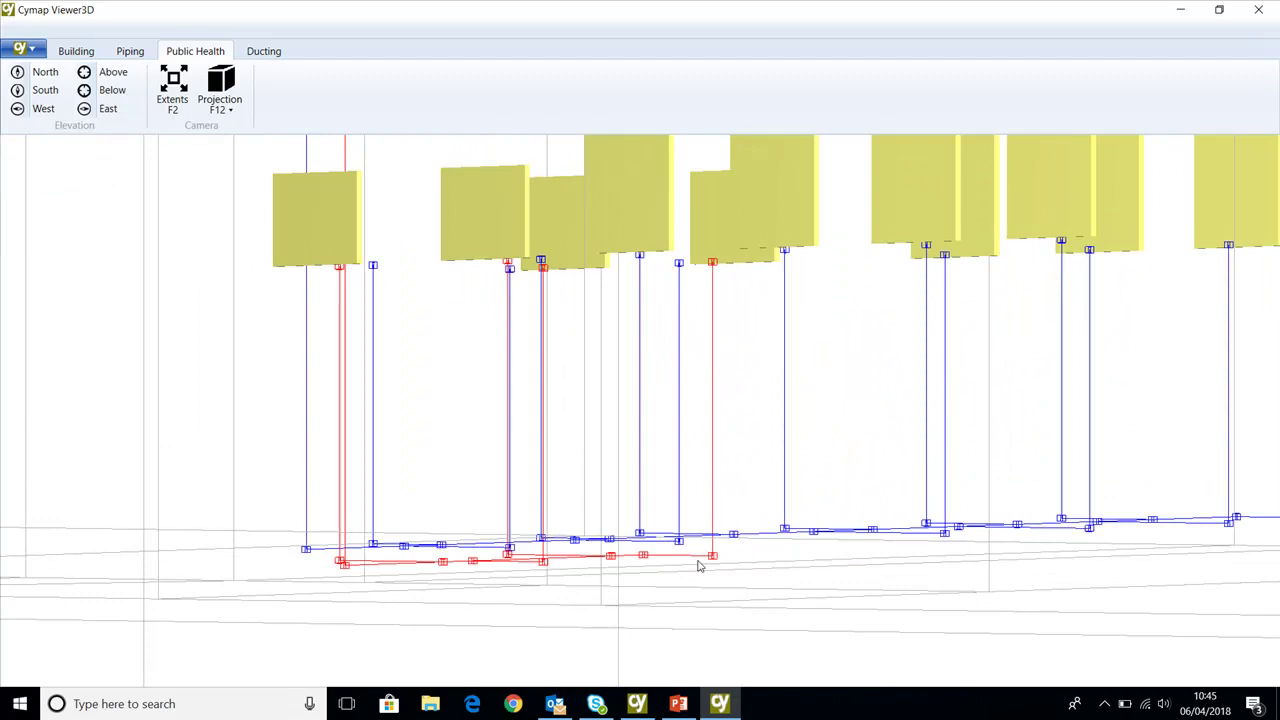
middle_drag(698, 561, 706, 569)
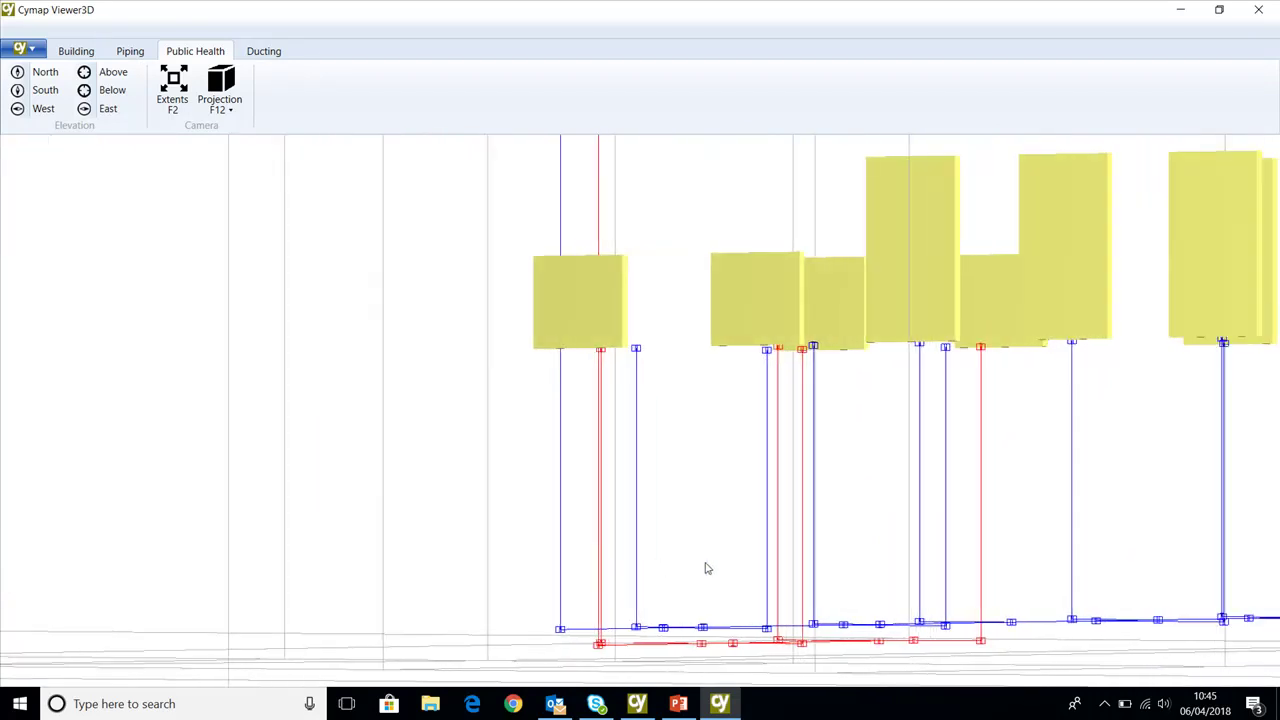
Leave the 3D view, go up to Floor 2 and run a cold distribution pipe from the lowest right-hand WC through the duct to the cold riser.
click(1256, 12)
scroll(934, 264, down, 2)
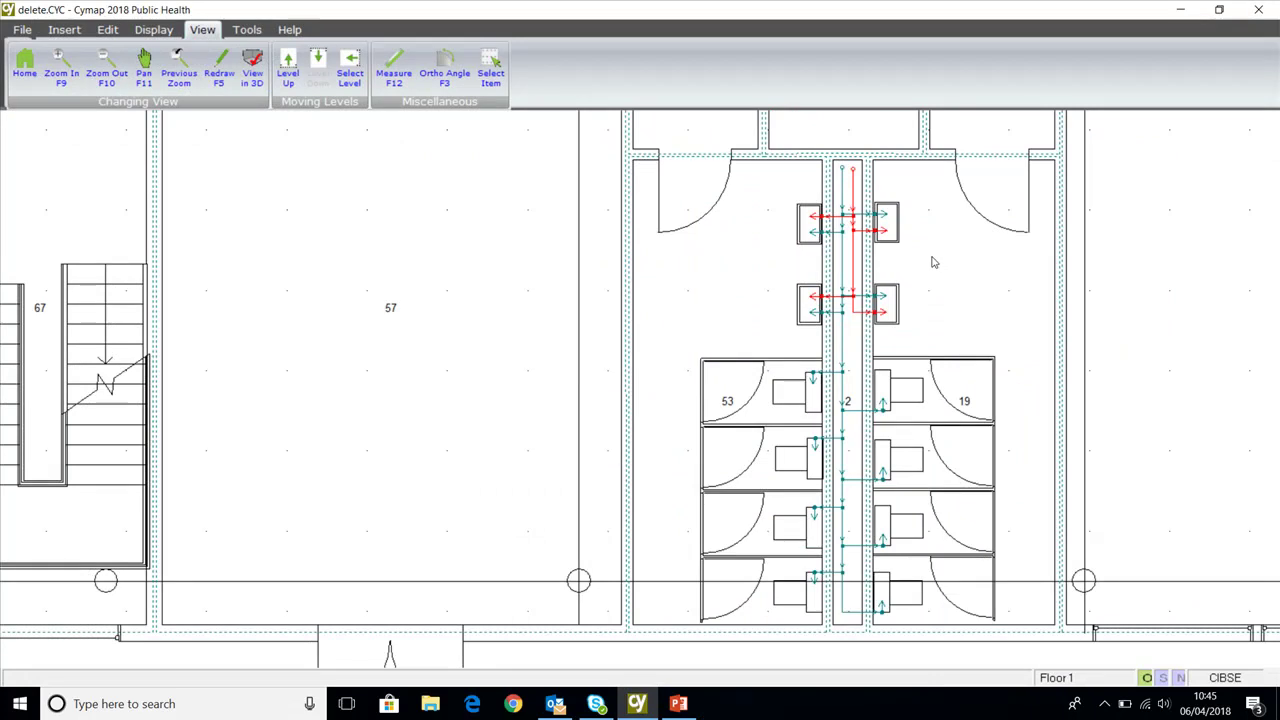
key(Page_Up)
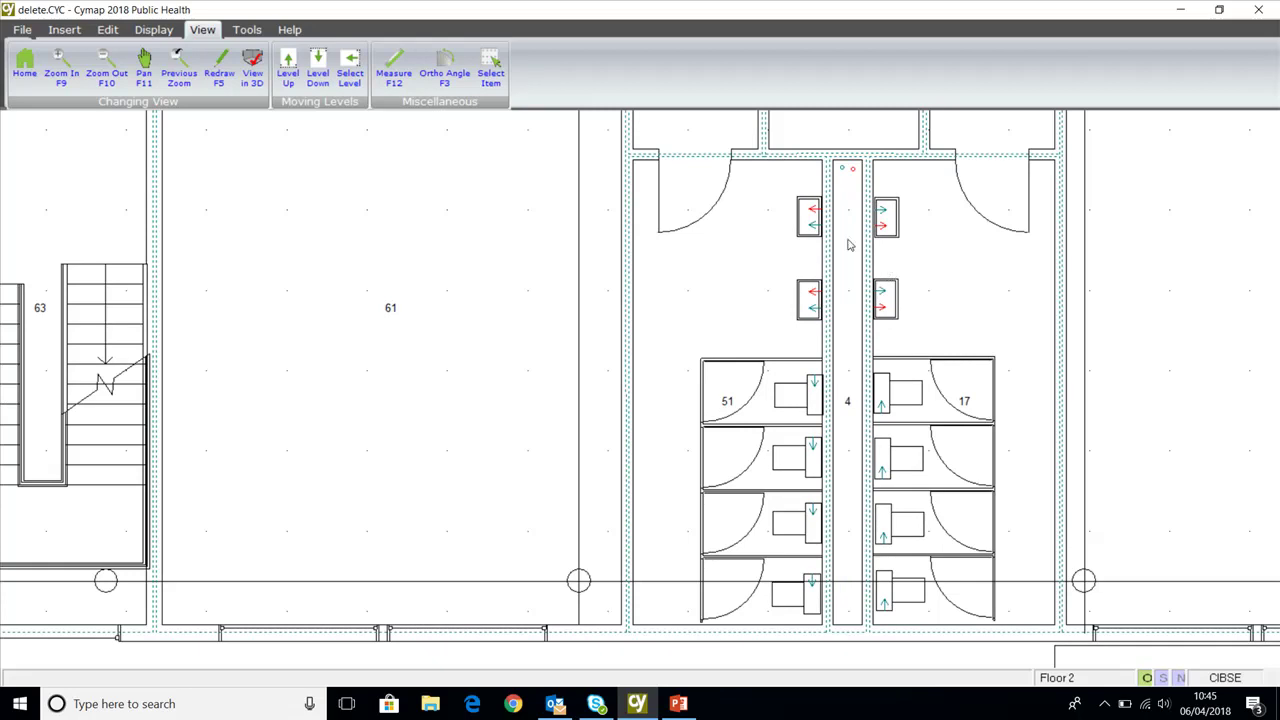
click(64, 30)
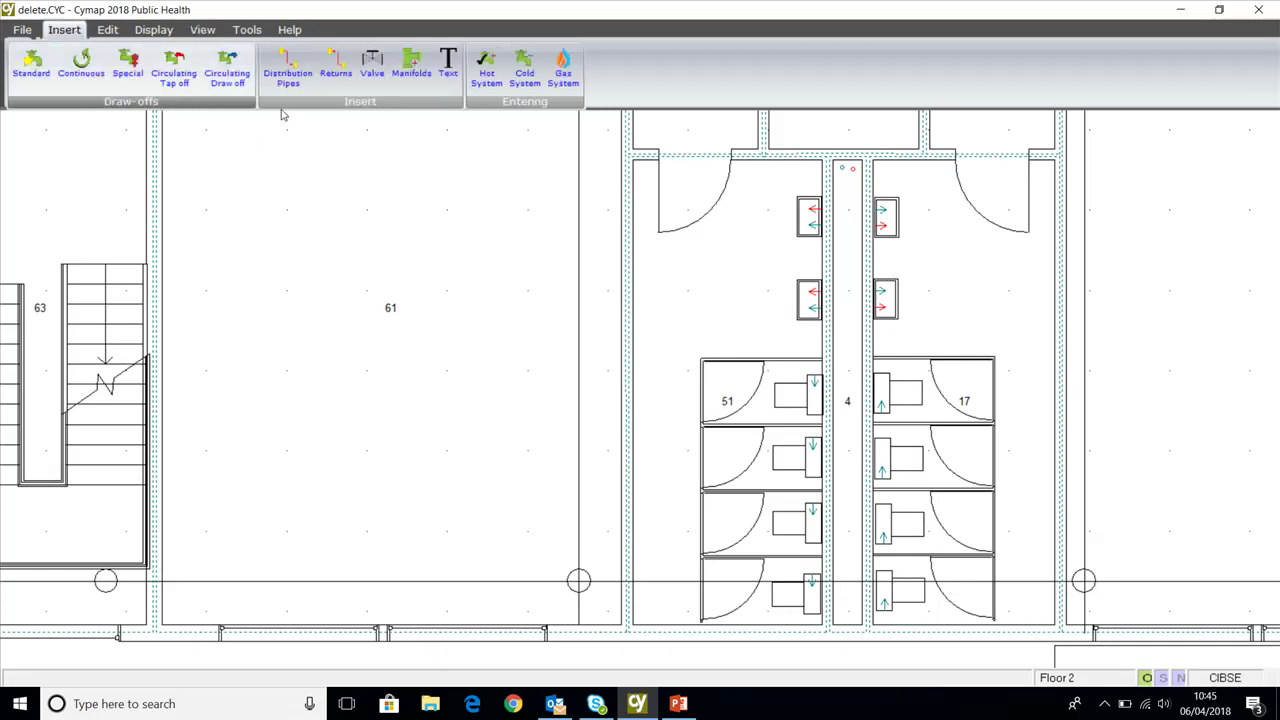
click(287, 68)
click(524, 68)
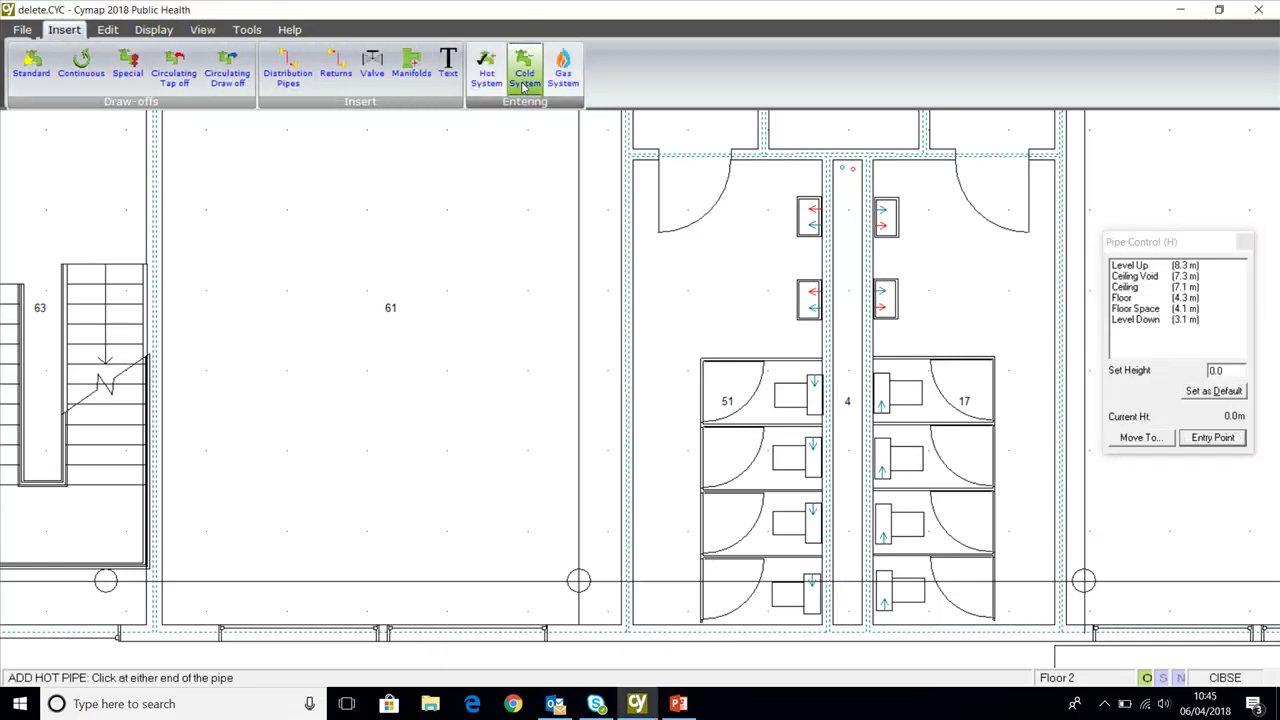
click(895, 612)
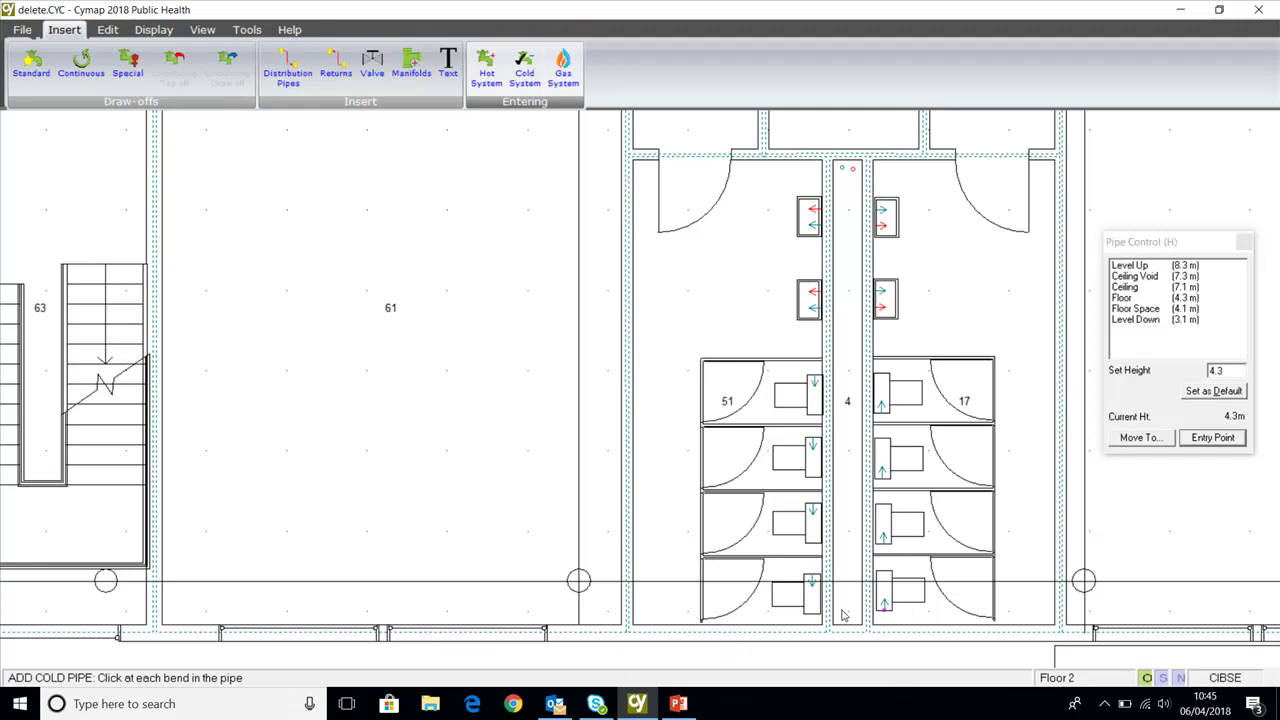
click(840, 611)
click(842, 168)
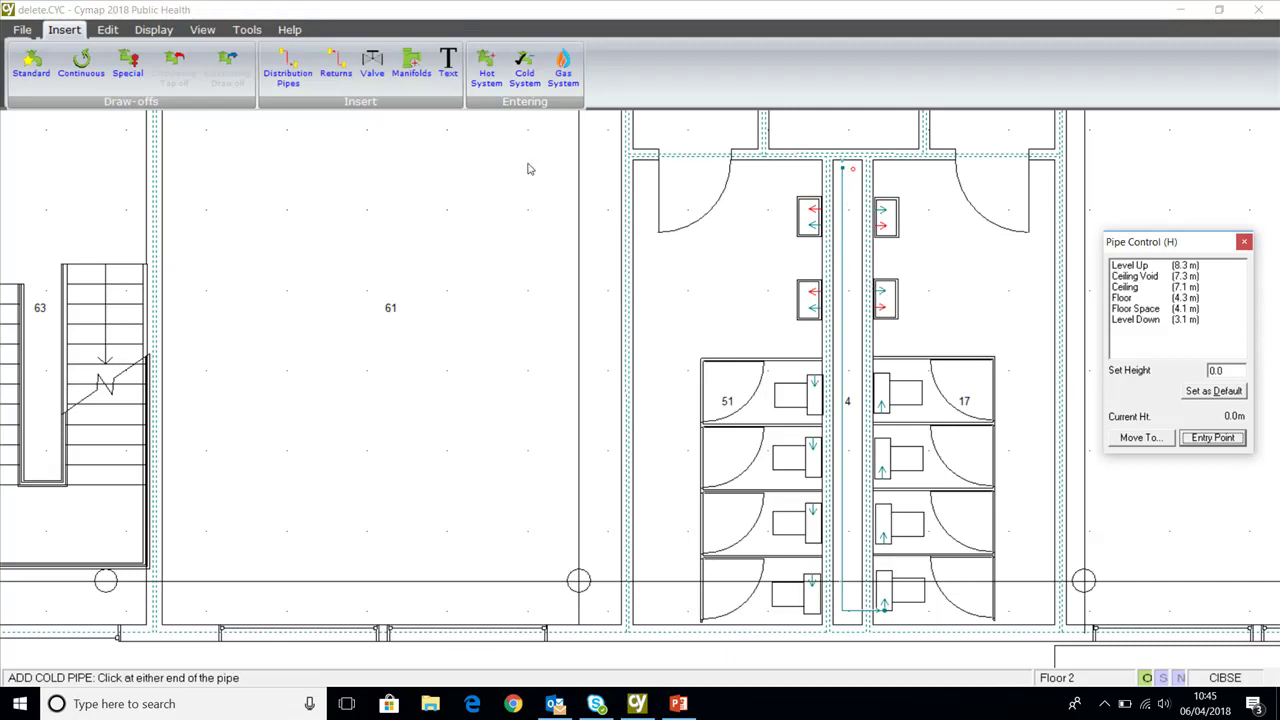
Autoconnect the Floor 2 cold draw-offs to the cold distribution pipe with a maximum connection distance of 1.0 m.
click(107, 29)
click(254, 70)
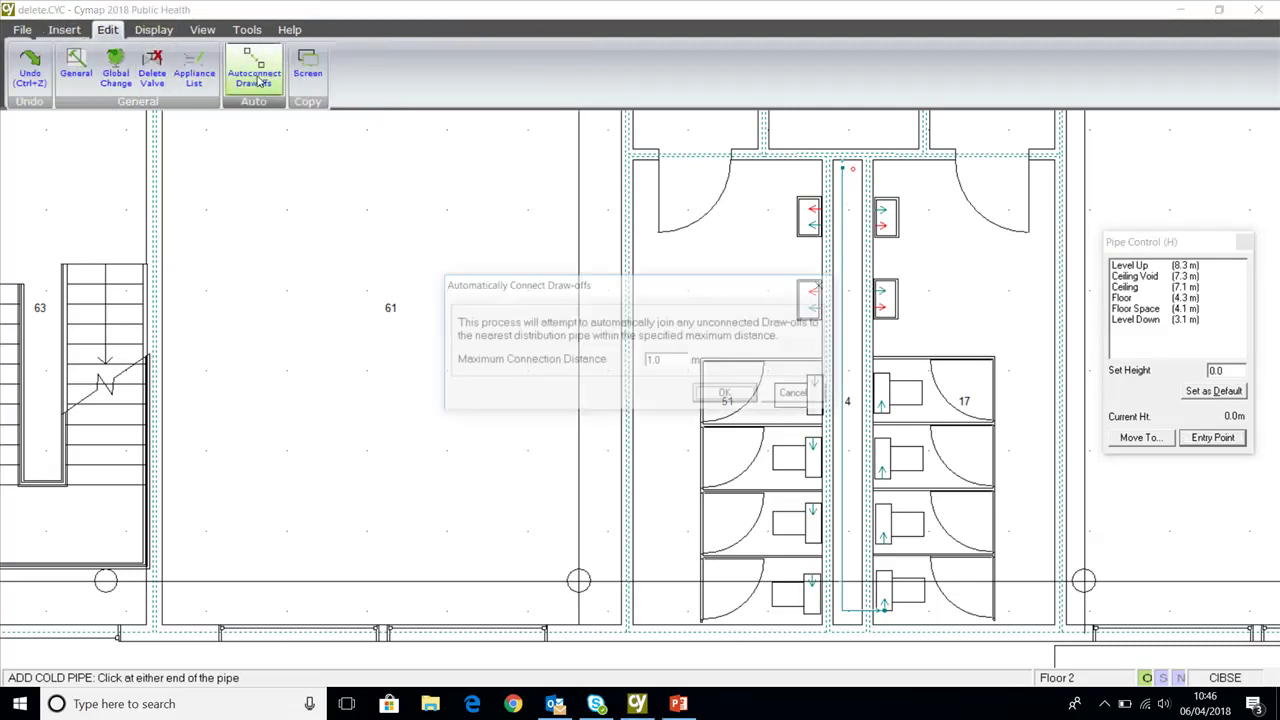
click(728, 396)
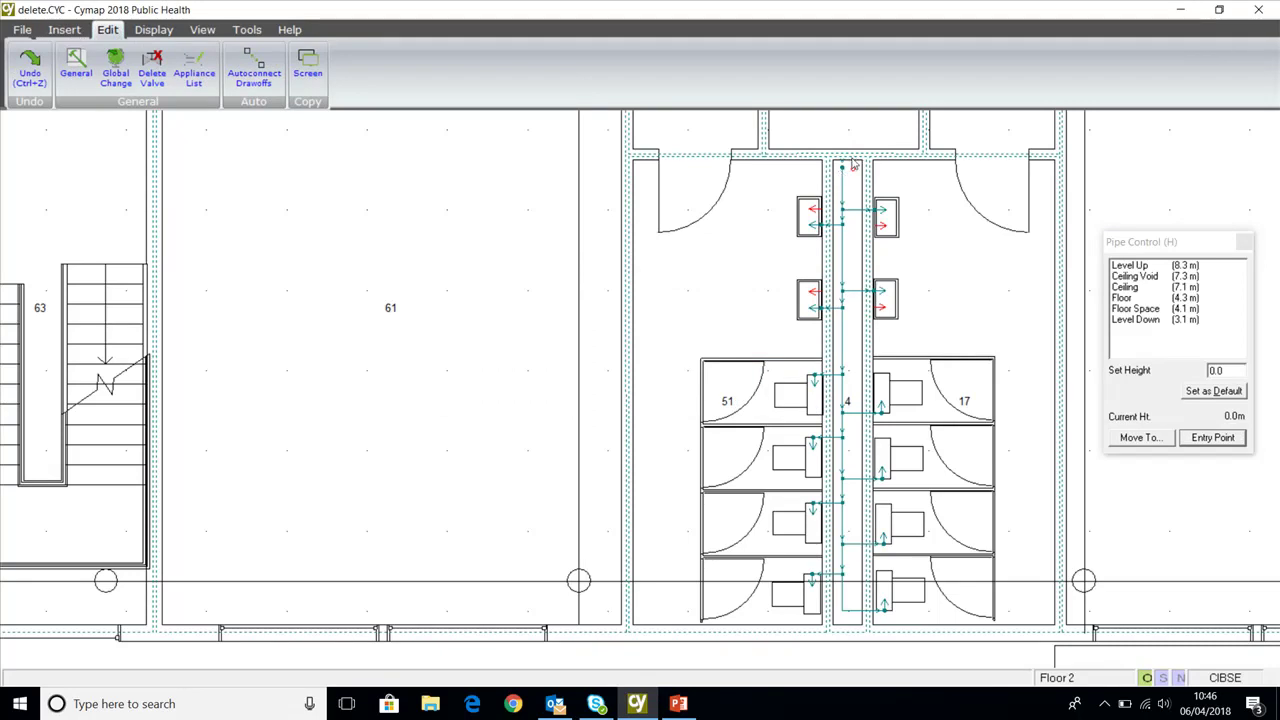
Run a hot distribution pipe at 4.25 m from the lower right-hand basin's hot draw-off into the duct and up to the hot riser.
click(62, 30)
click(288, 70)
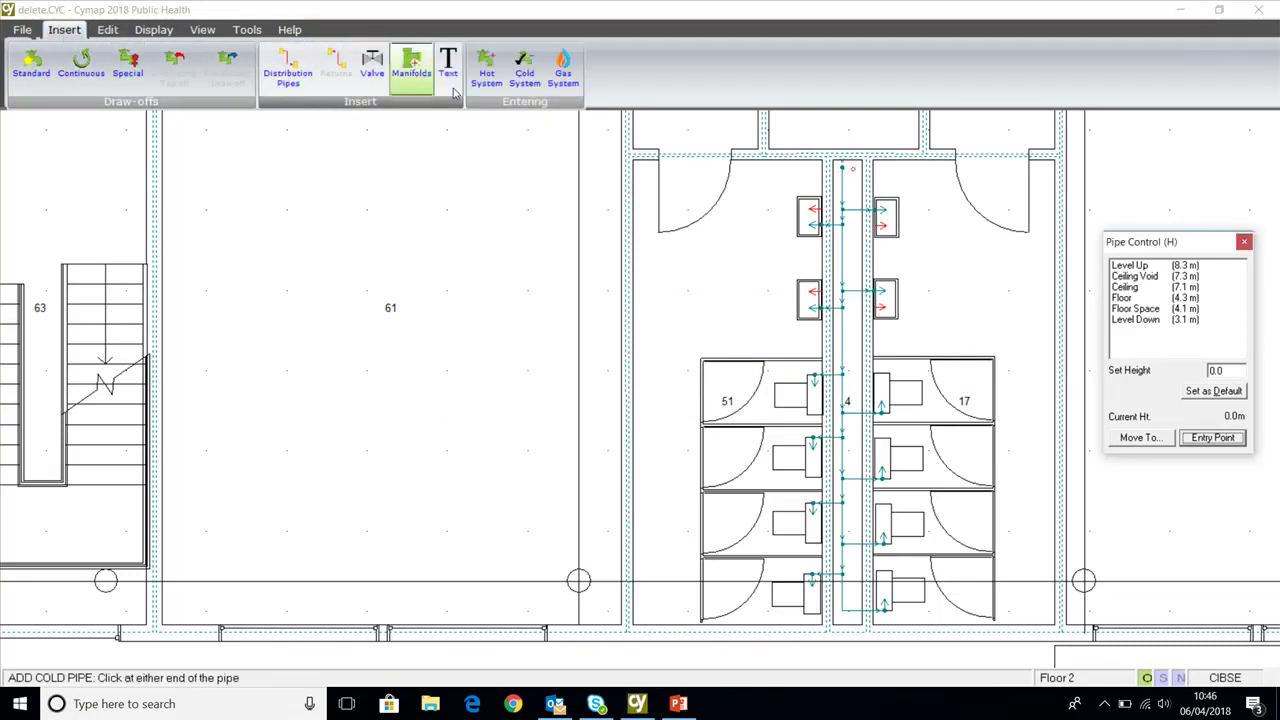
click(496, 76)
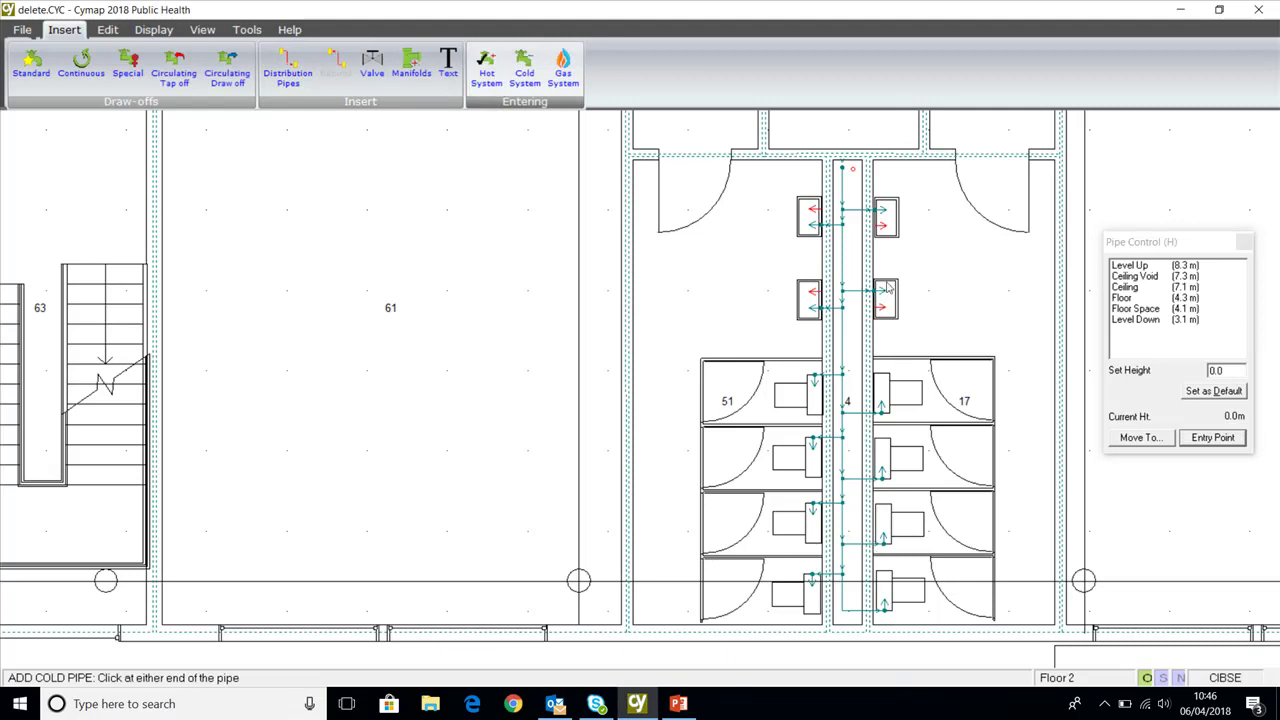
click(882, 313)
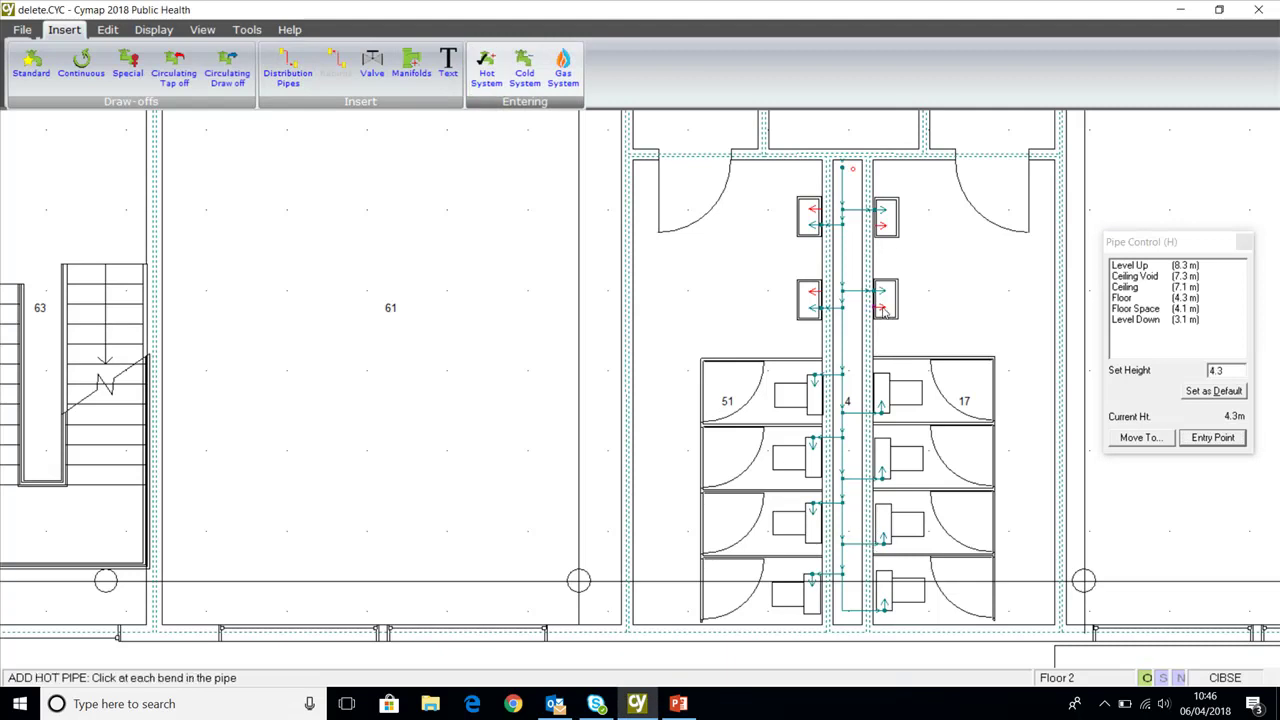
double_click(1224, 375)
text(4.2)
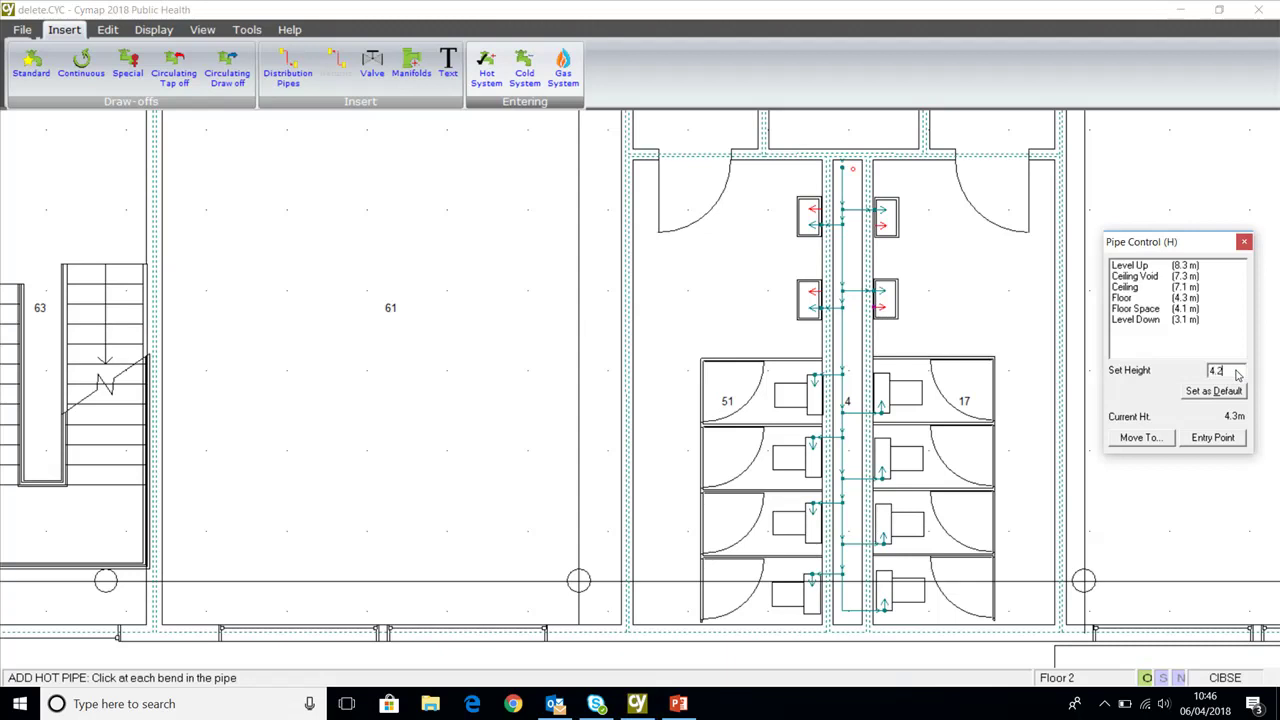
text(5)
click(1240, 391)
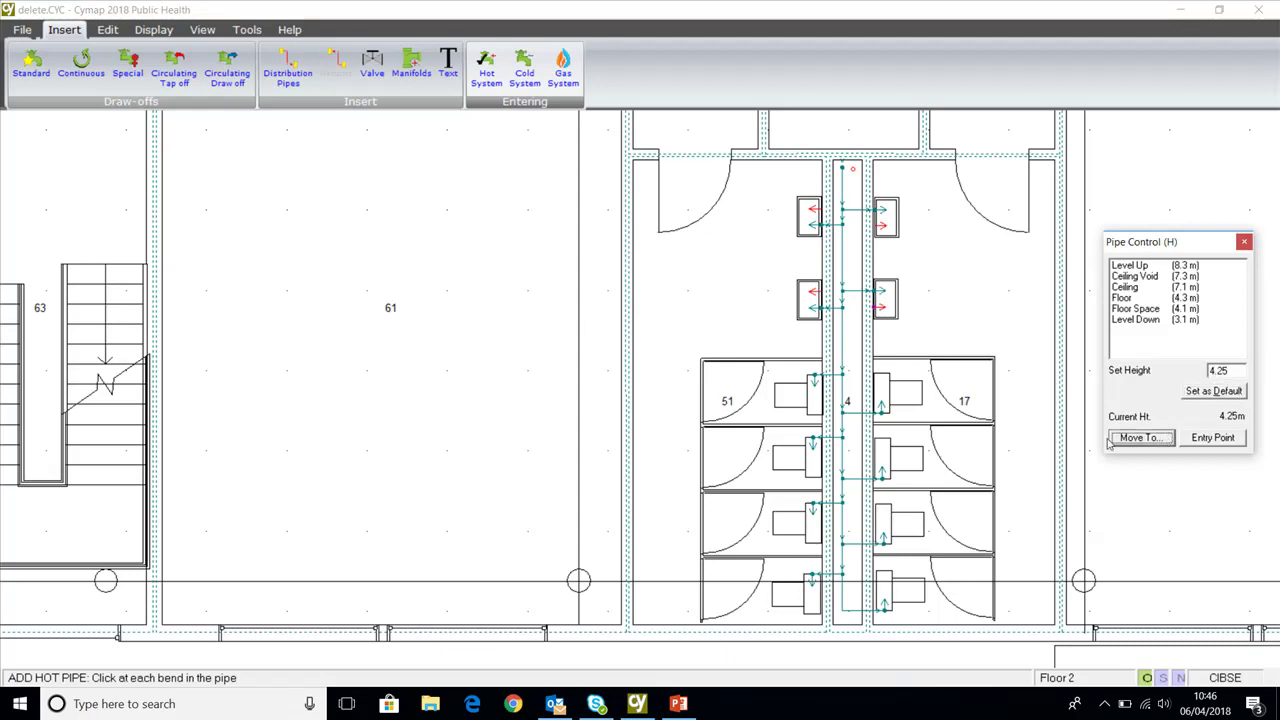
click(853, 310)
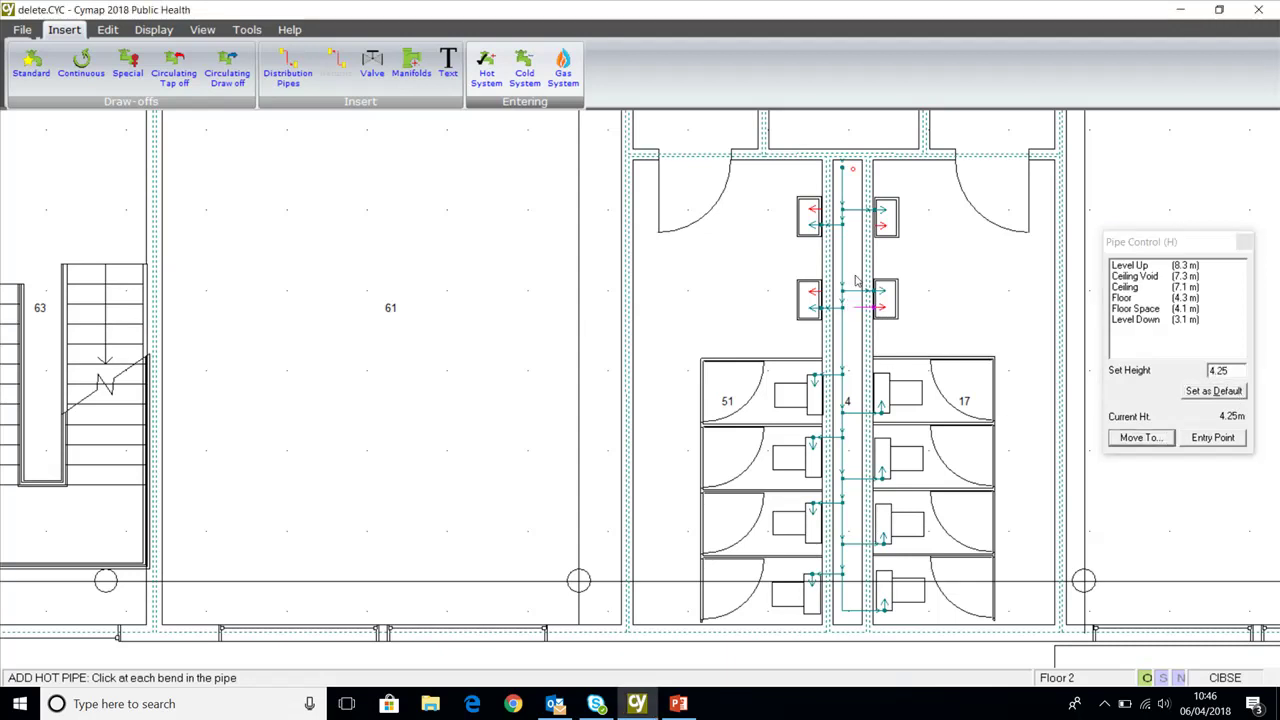
click(853, 171)
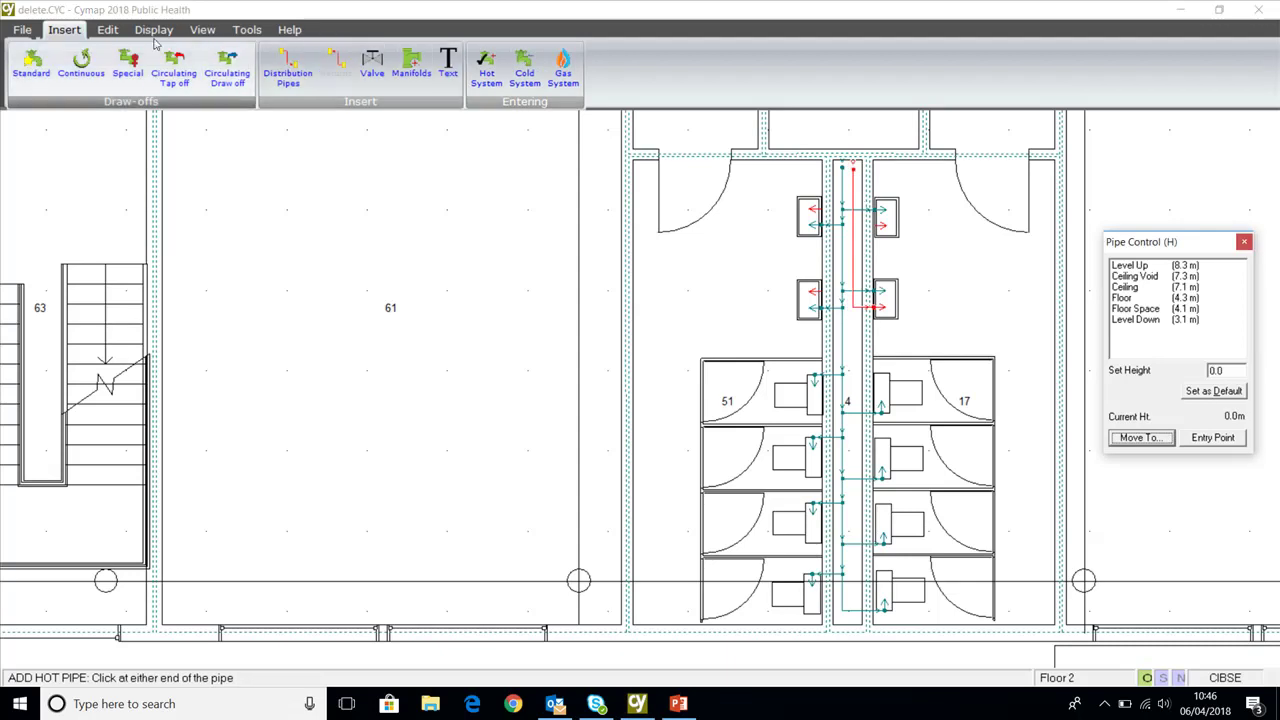
Connect the hot draw-offs of the other three Floor 2 basins to the hot pipe in the duct with individual hot branches.
click(107, 30)
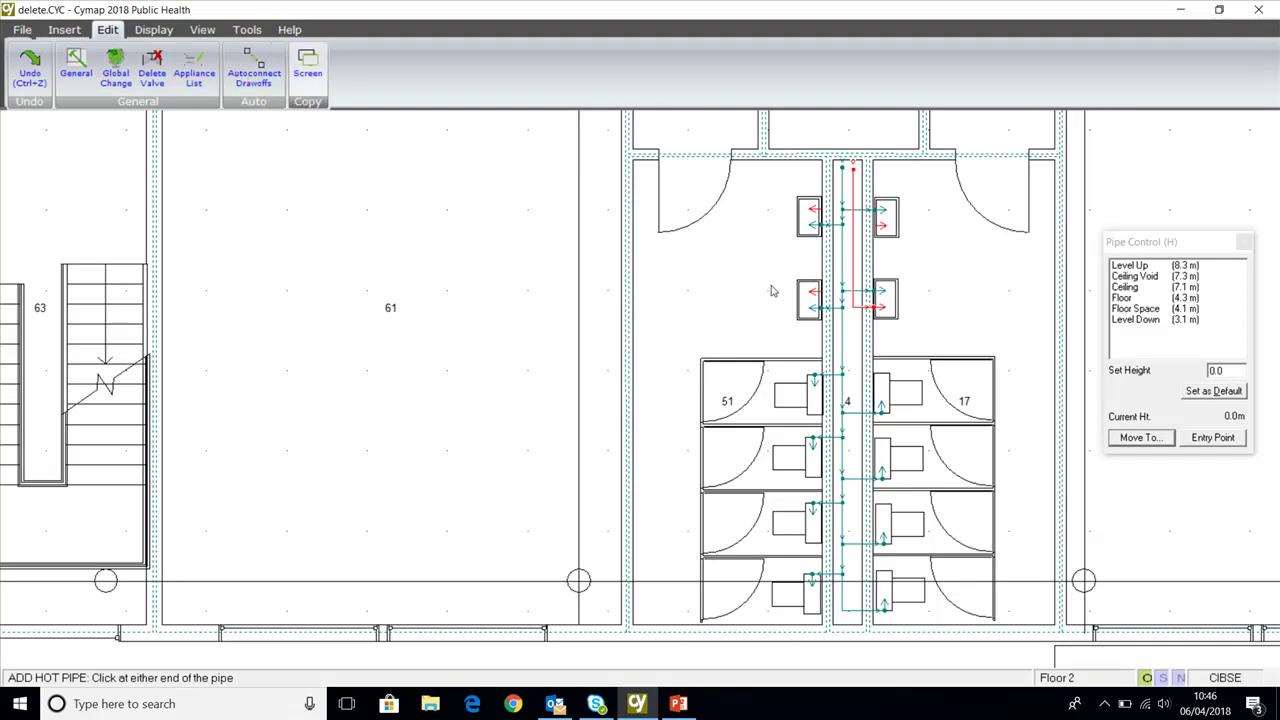
click(814, 296)
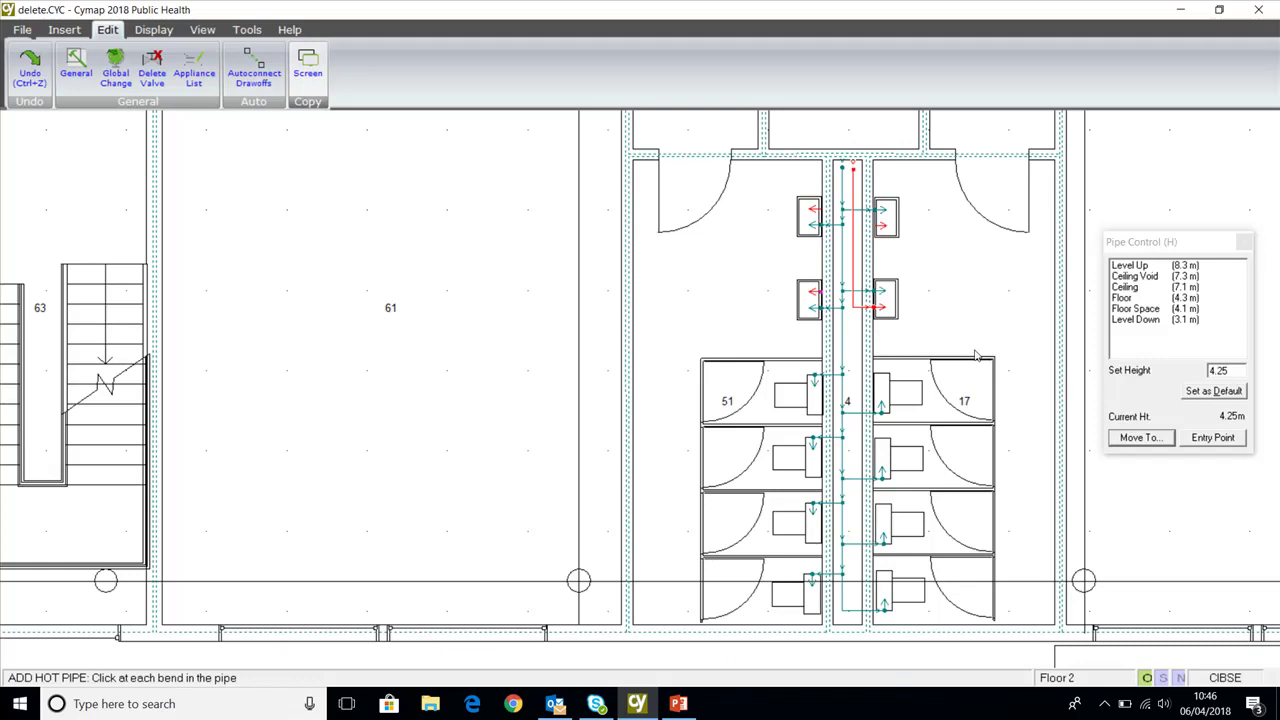
click(855, 293)
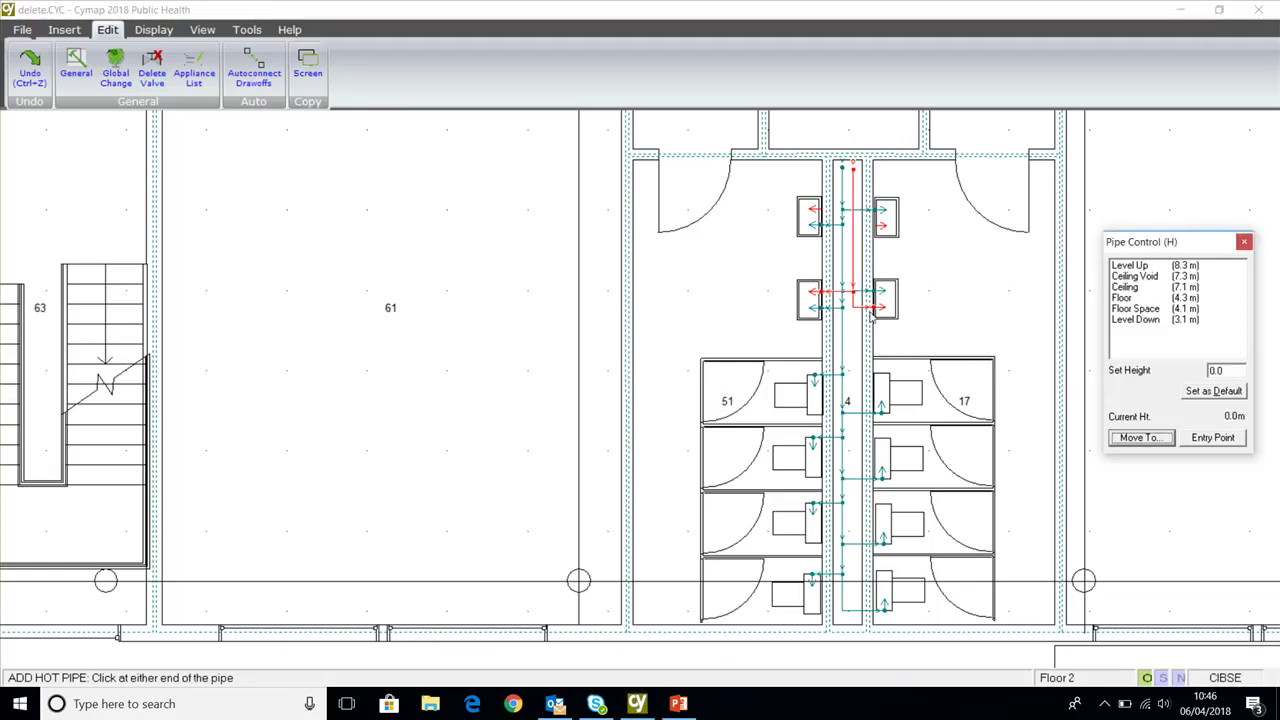
click(845, 214)
click(855, 213)
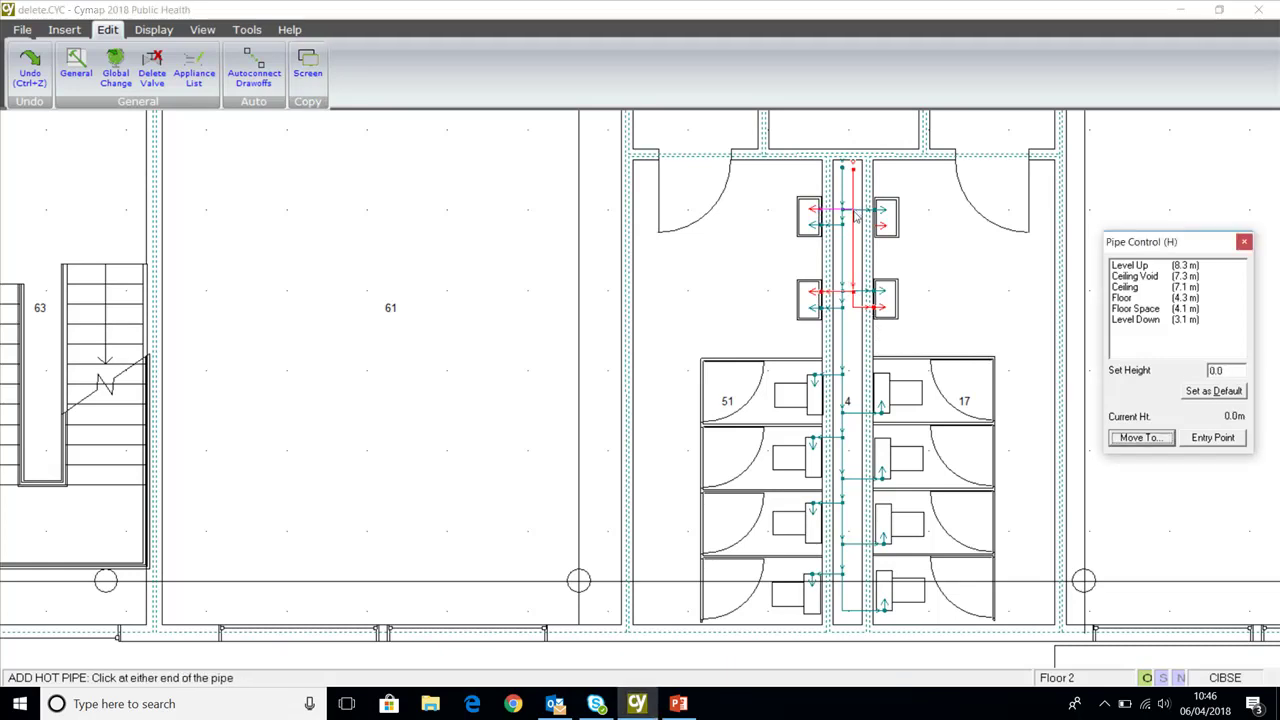
click(878, 230)
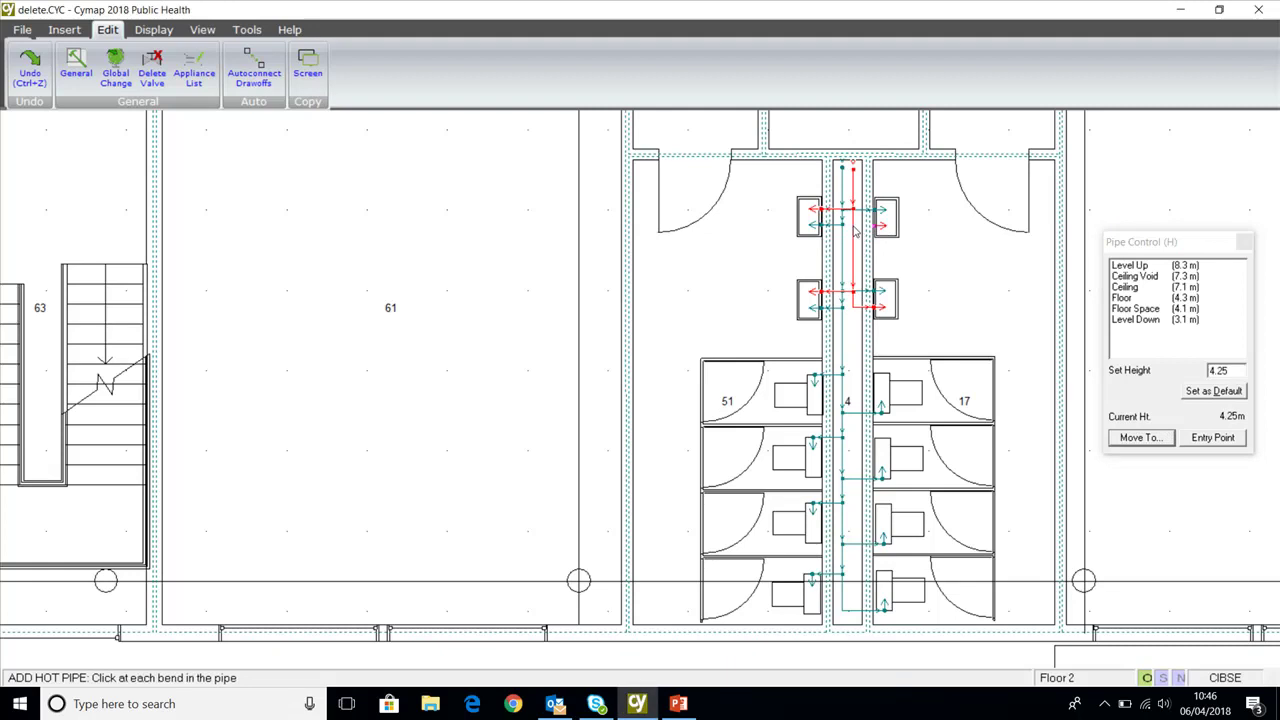
click(866, 256)
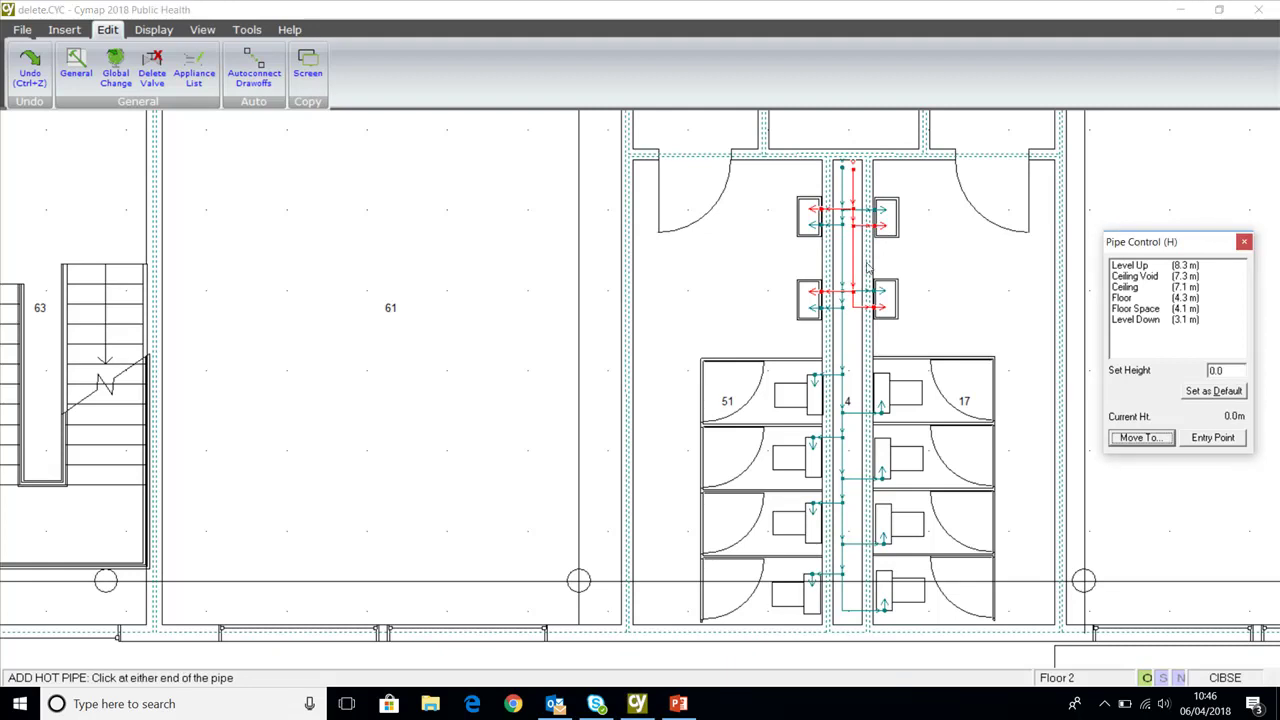
Examine in the 3D viewer how the Floor 2 hot and cold pipes cross near floor level and join the risers.
click(202, 29)
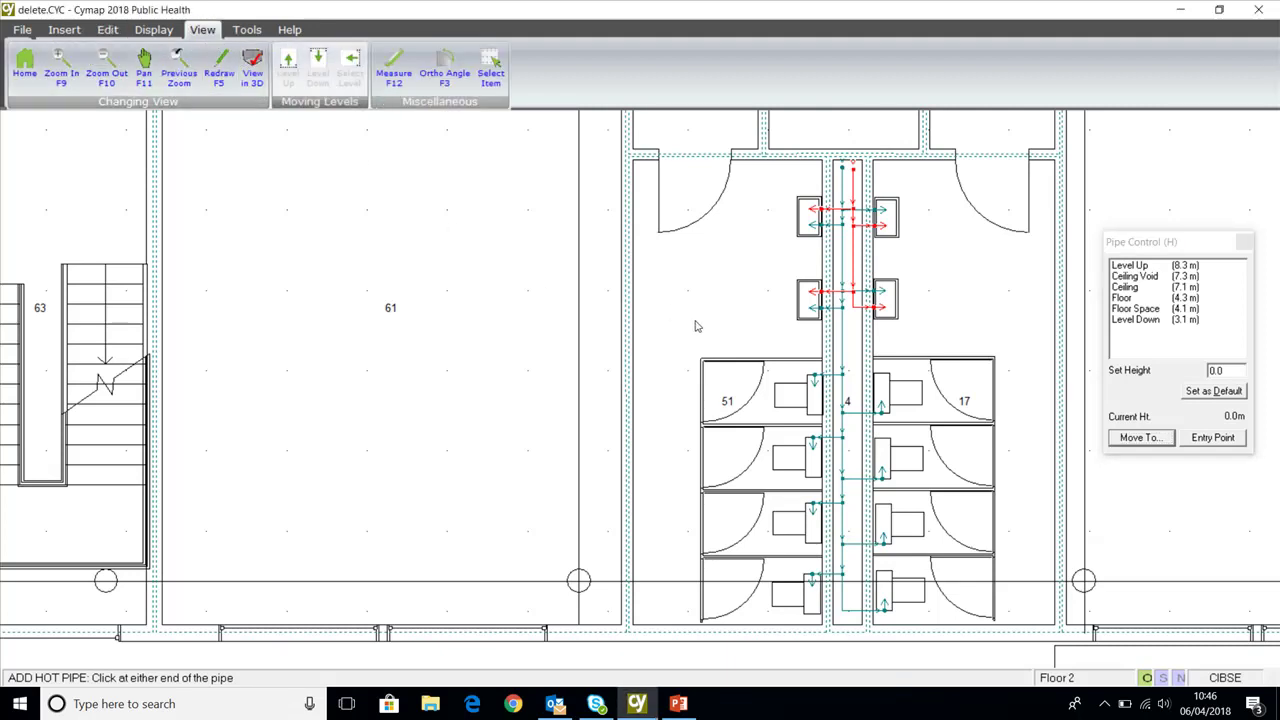
scroll(520, 486, up, 2)
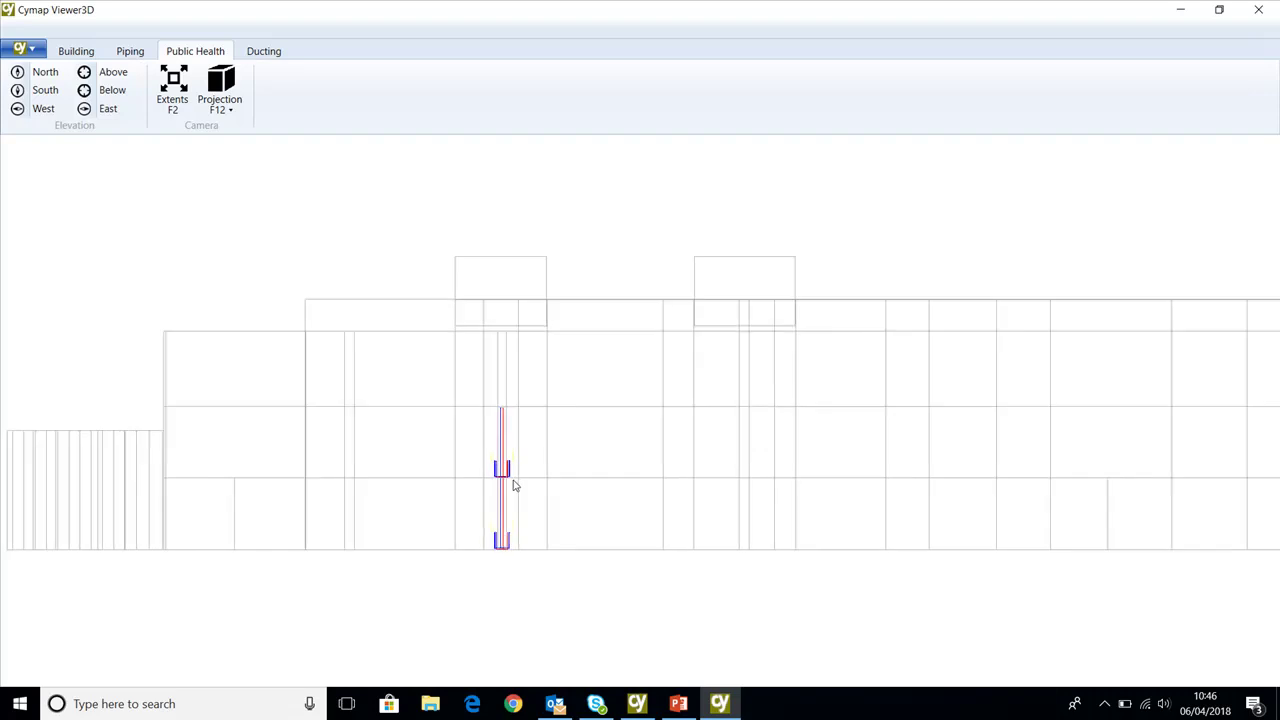
scroll(513, 485, up, 5)
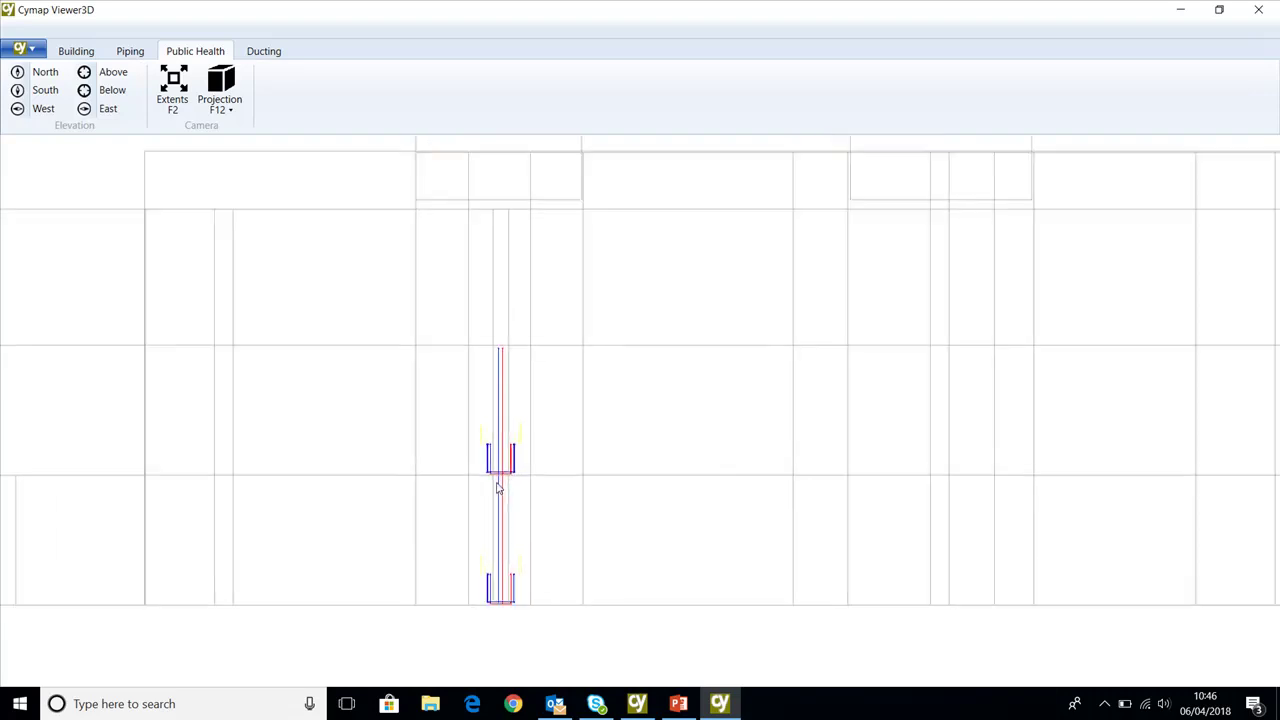
scroll(499, 485, up, 6)
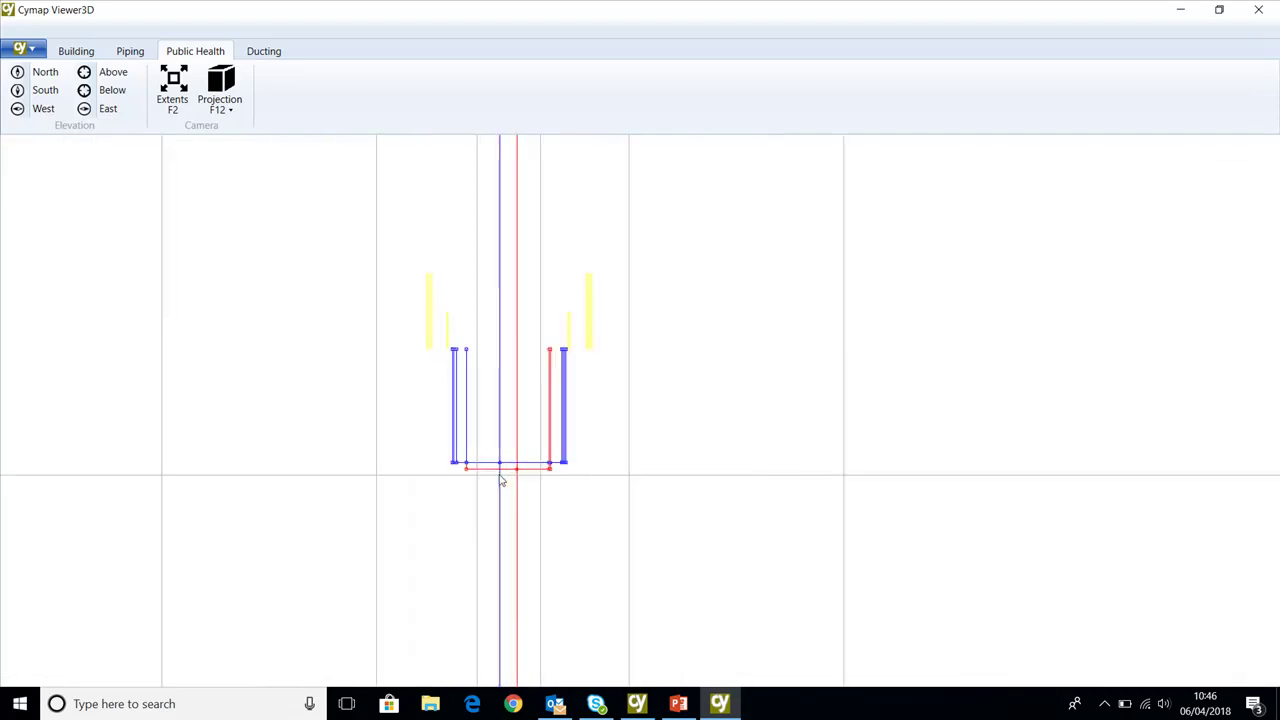
scroll(501, 481, up, 2)
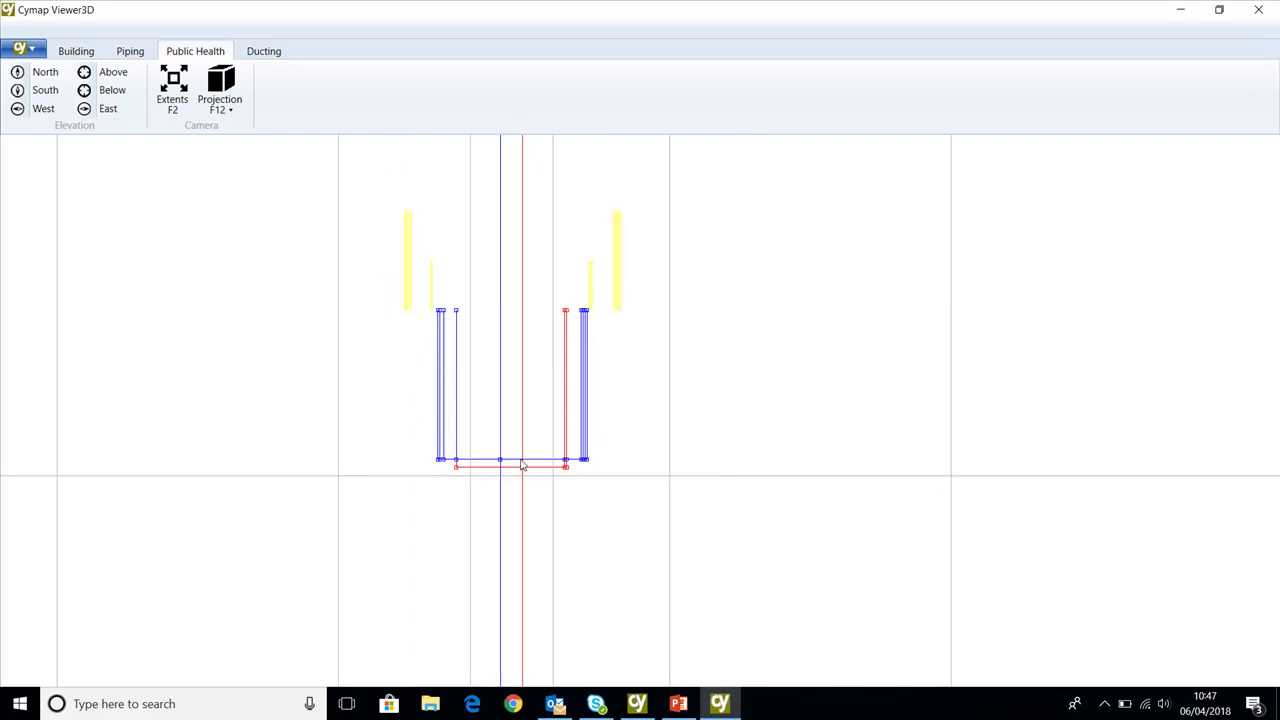
middle_drag(522, 468, 544, 472)
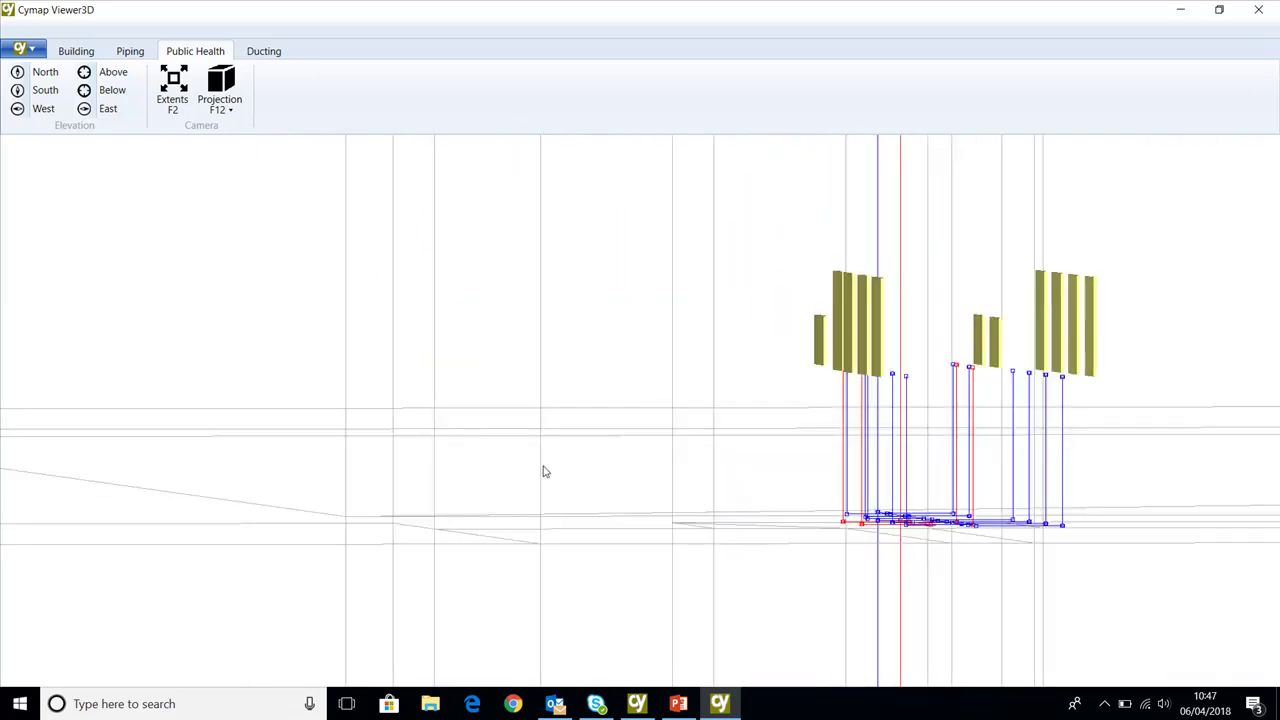
scroll(543, 466, down, 3)
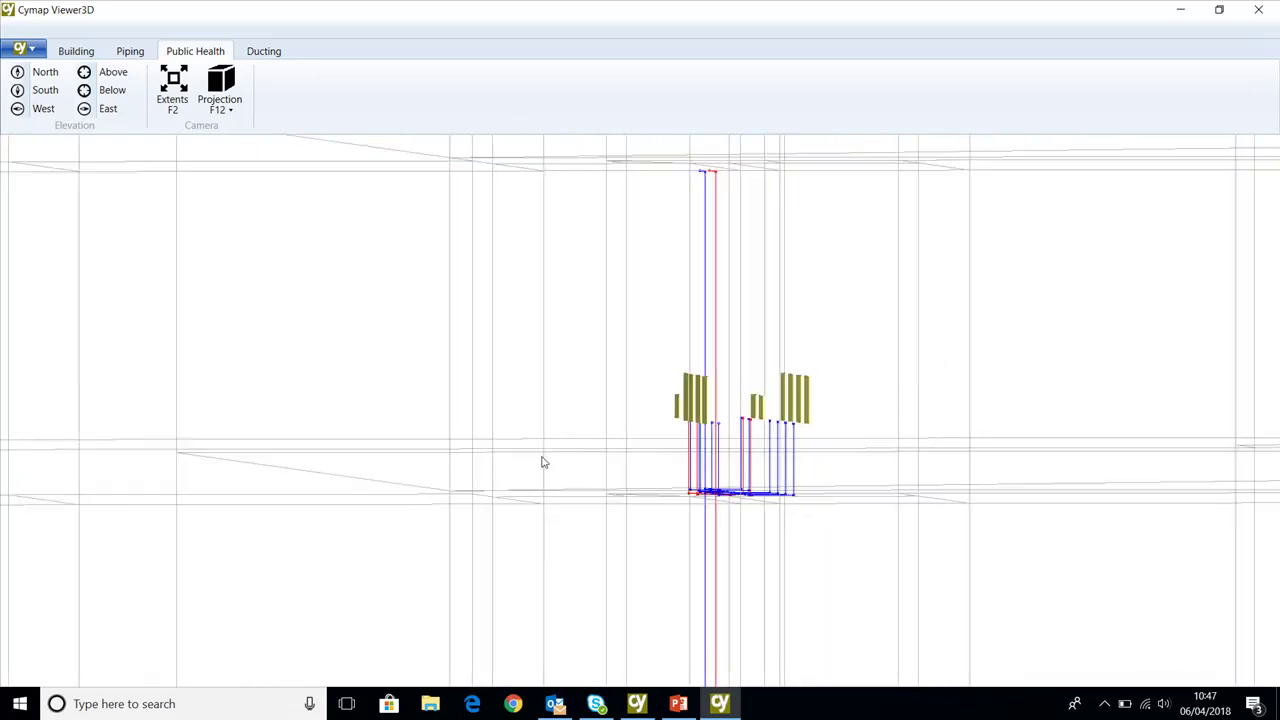
Compare the south and west elevations, examining the hot and cold pipe runs and draw-off drops on both floors from the west.
click(50, 92)
scroll(766, 474, up, 2)
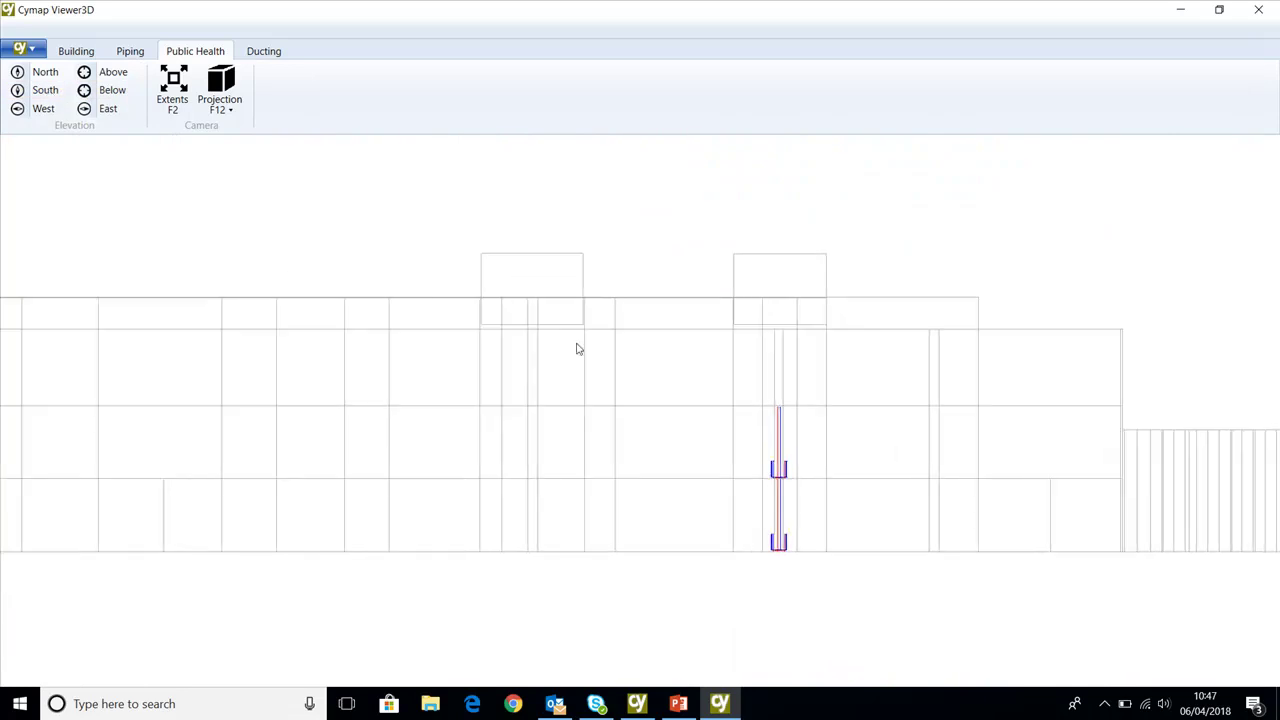
click(47, 89)
click(46, 108)
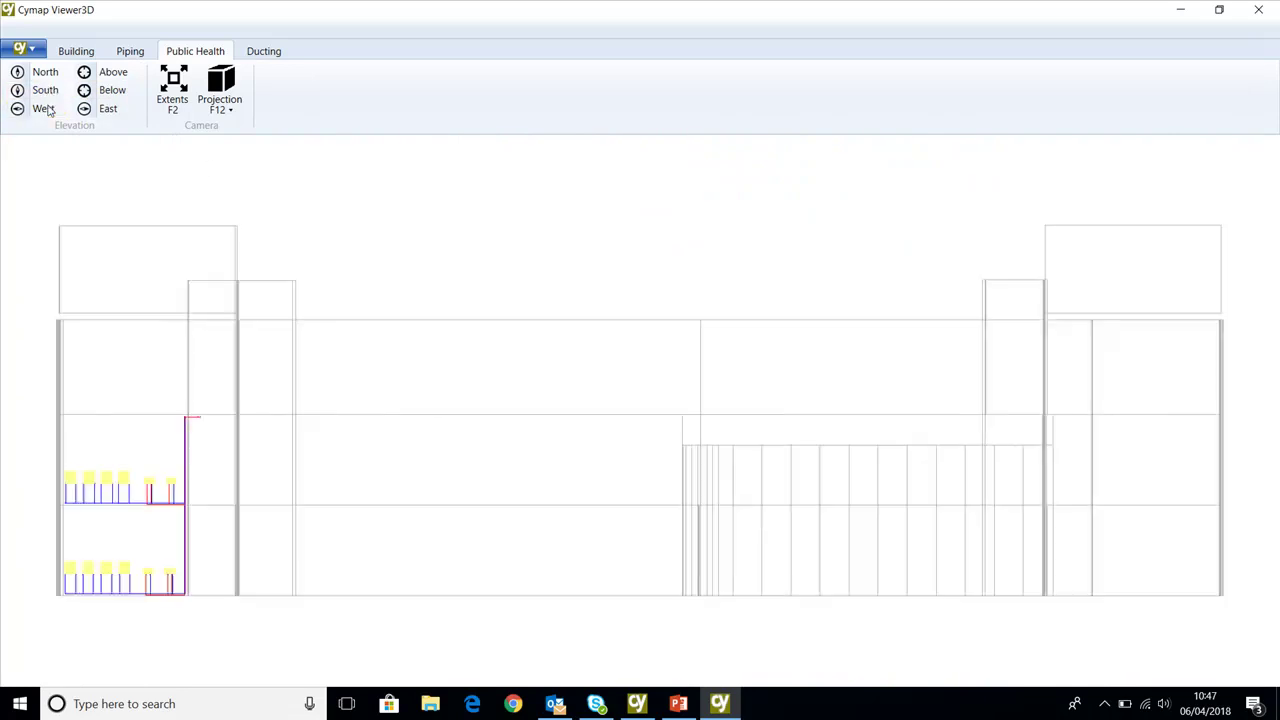
scroll(178, 505, up, 2)
scroll(160, 525, up, 3)
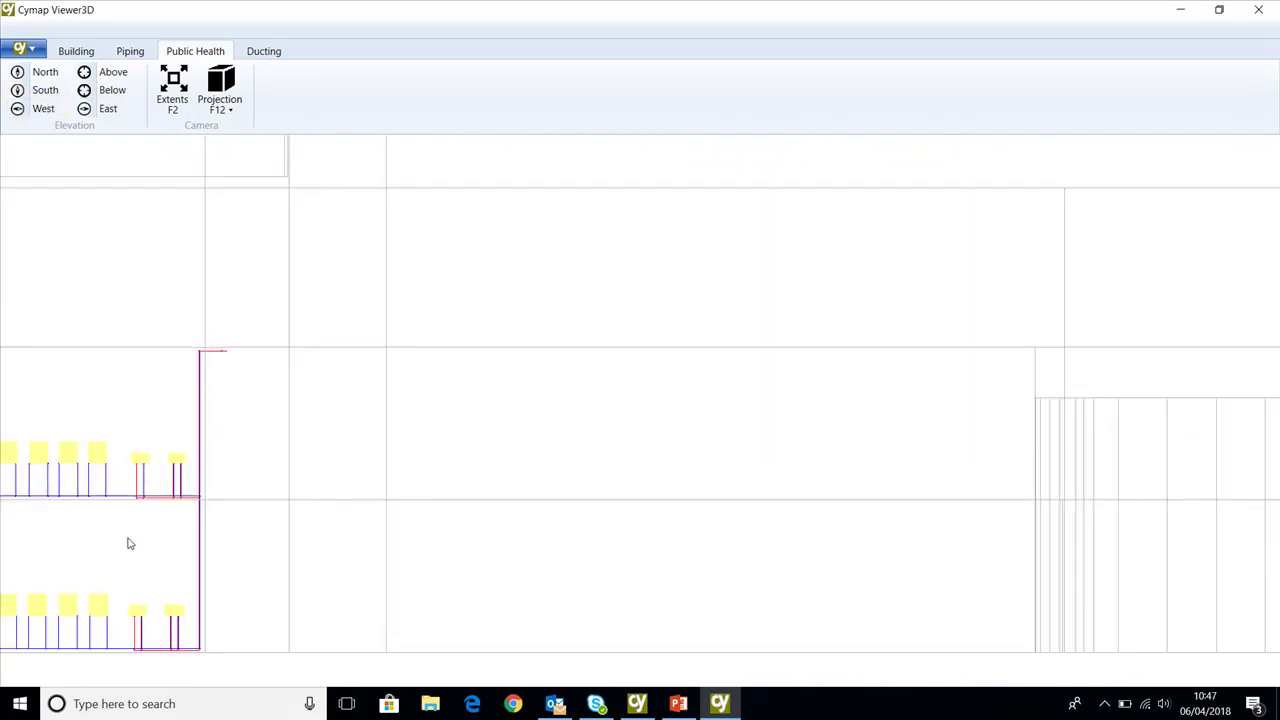
middle_drag(265, 546, 735, 434)
scroll(615, 390, up, 5)
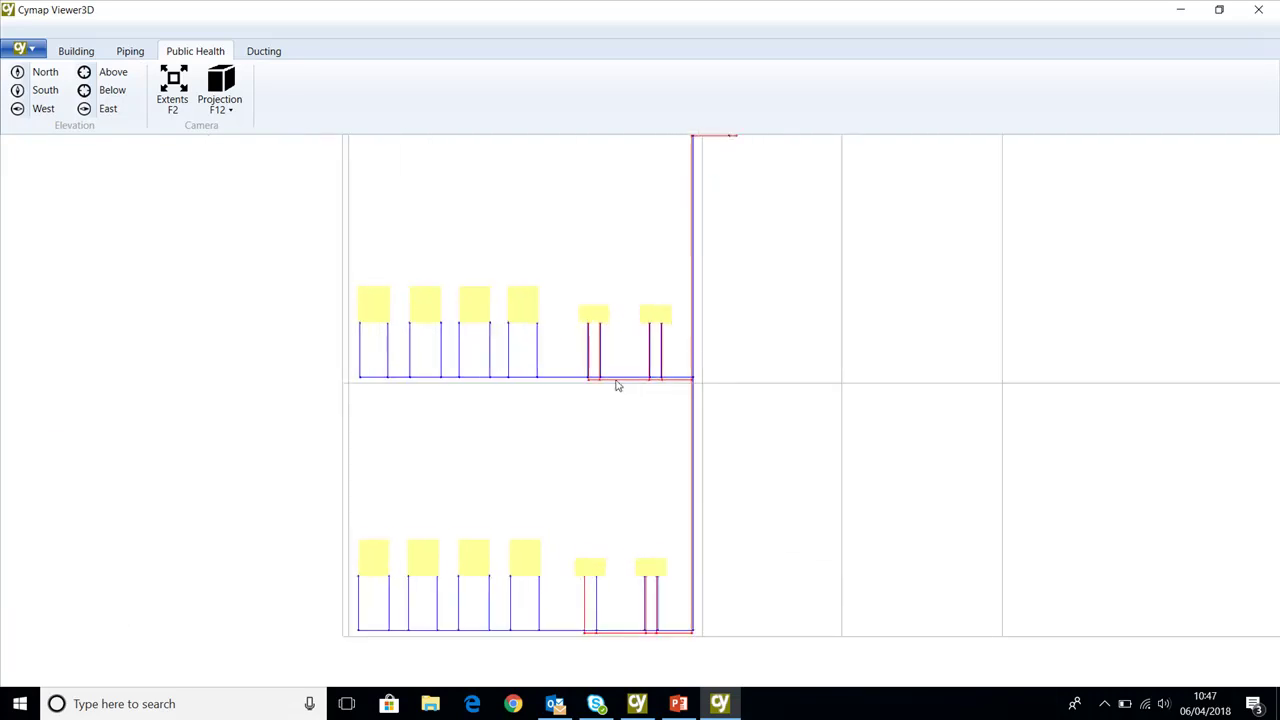
scroll(616, 386, down, 5)
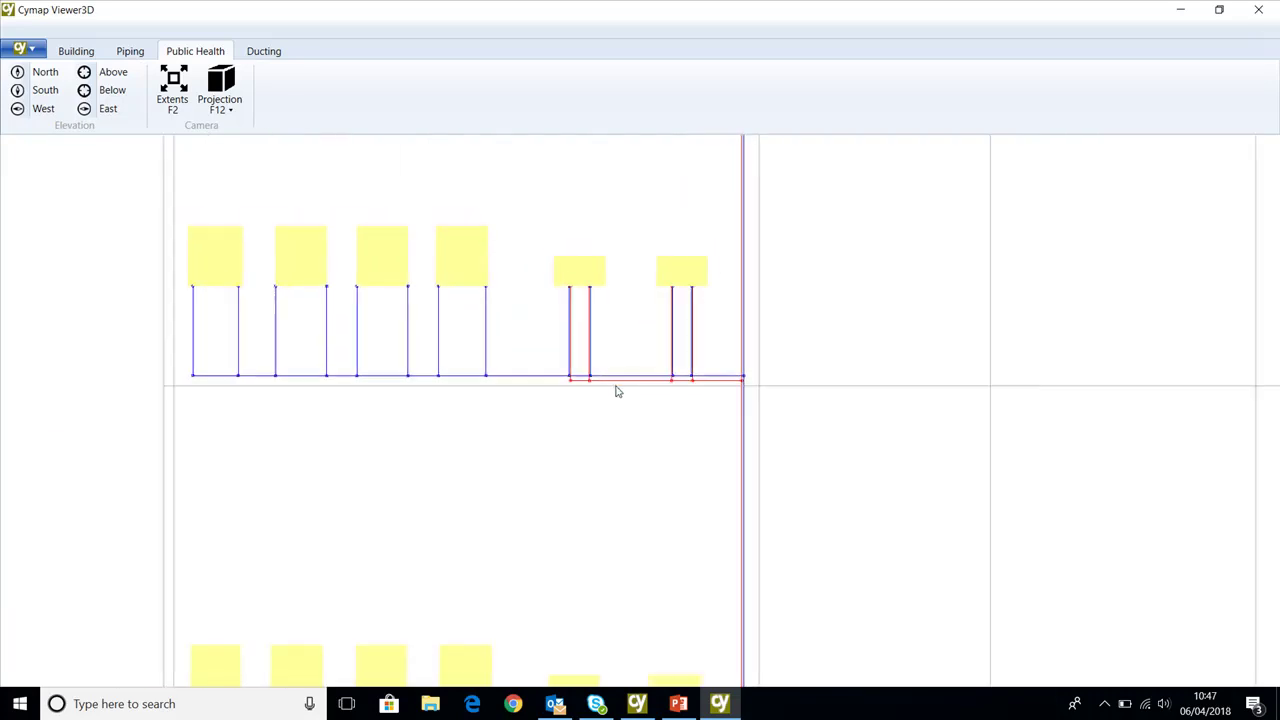